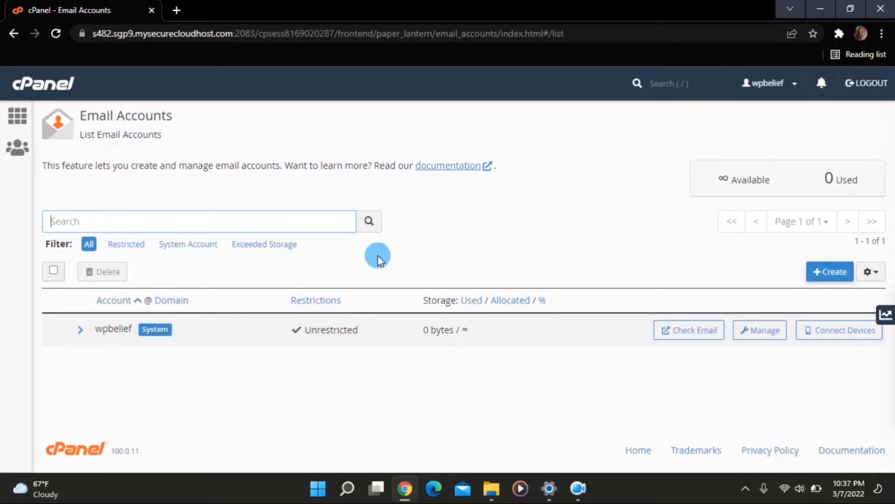
click(830, 274)
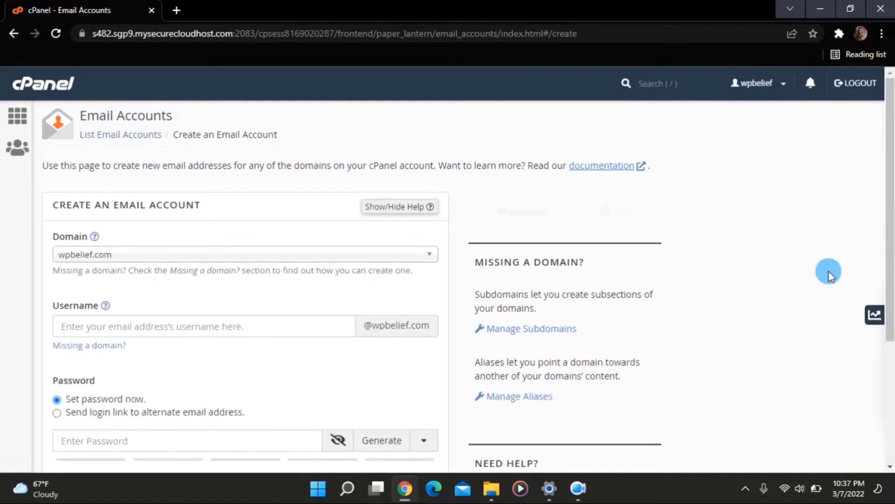
scroll(401, 312, down, 1)
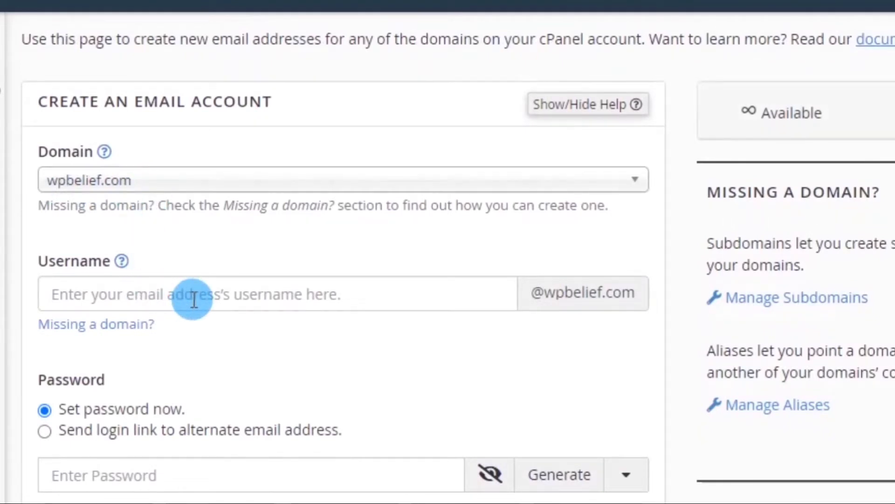
click(243, 293)
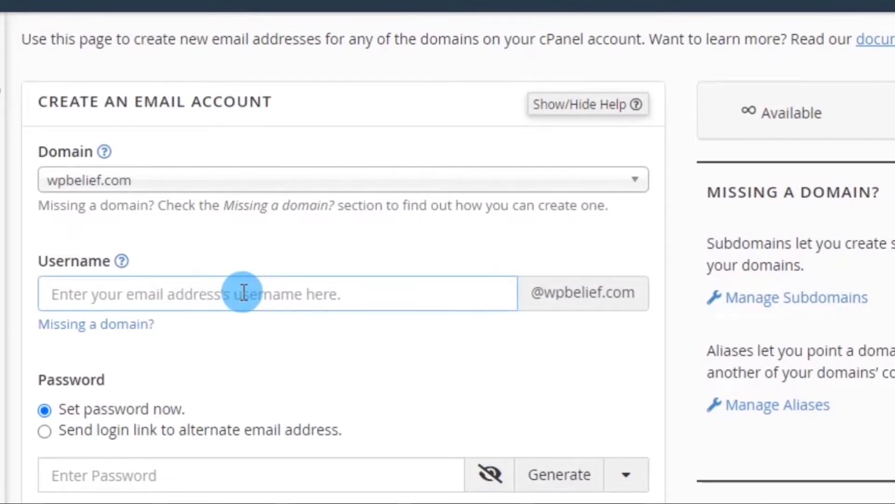
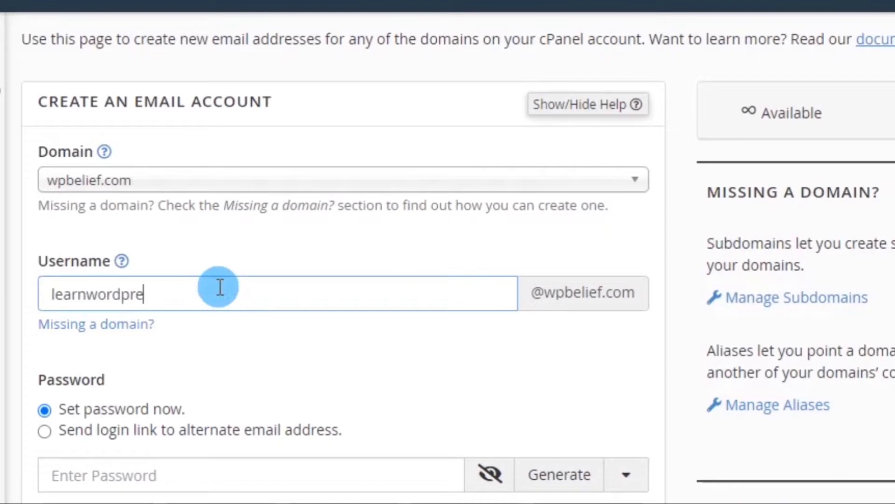
click(104, 341)
scroll(248, 271, down, 1)
scroll(247, 272, up, 1)
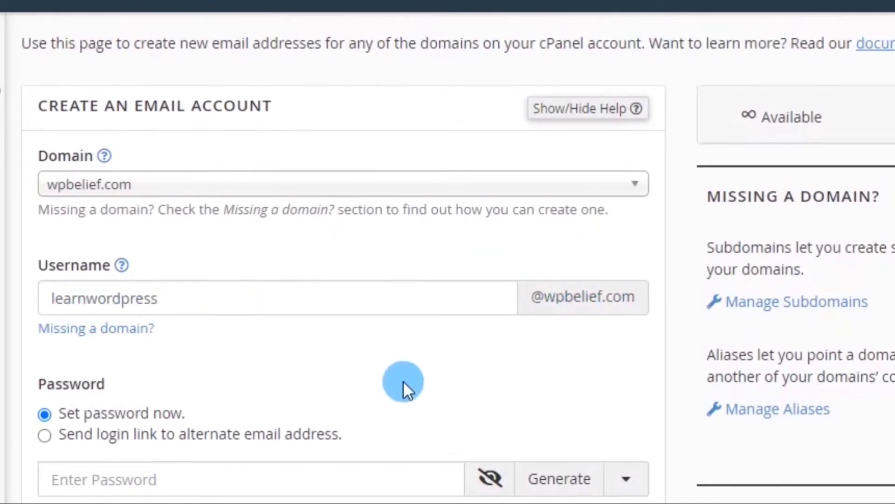
scroll(402, 386, down, 4)
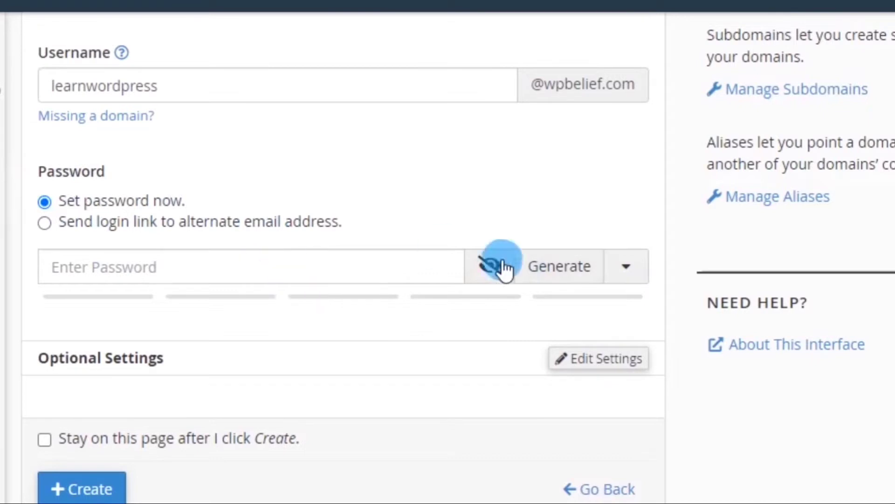
Step: Generate a strength-99 password and set the mailbox storage space to Unlimited
click(540, 272)
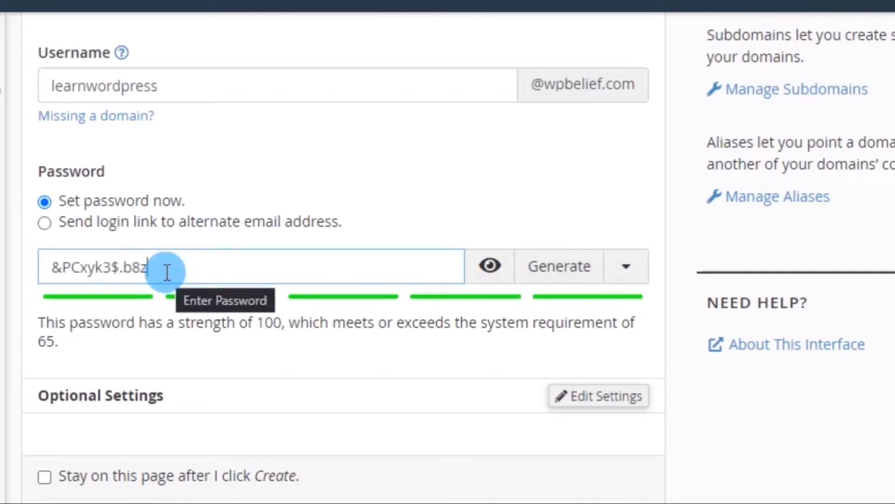
drag(168, 269, 43, 247)
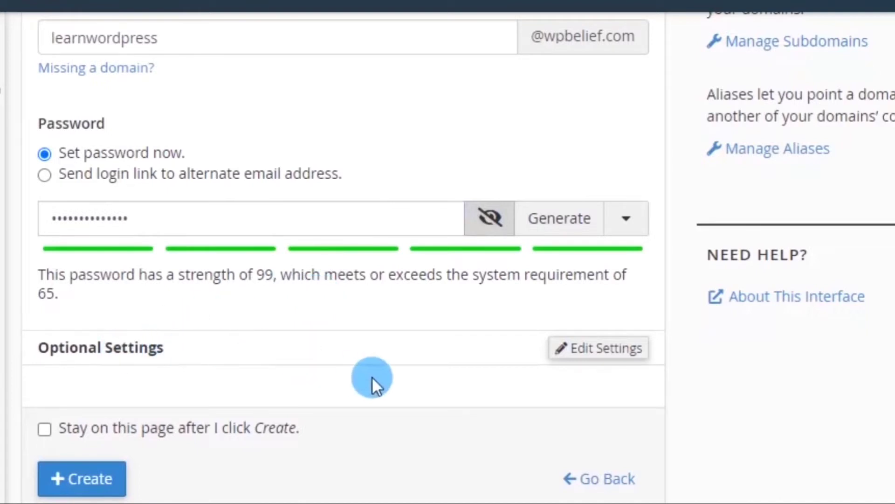
click(595, 350)
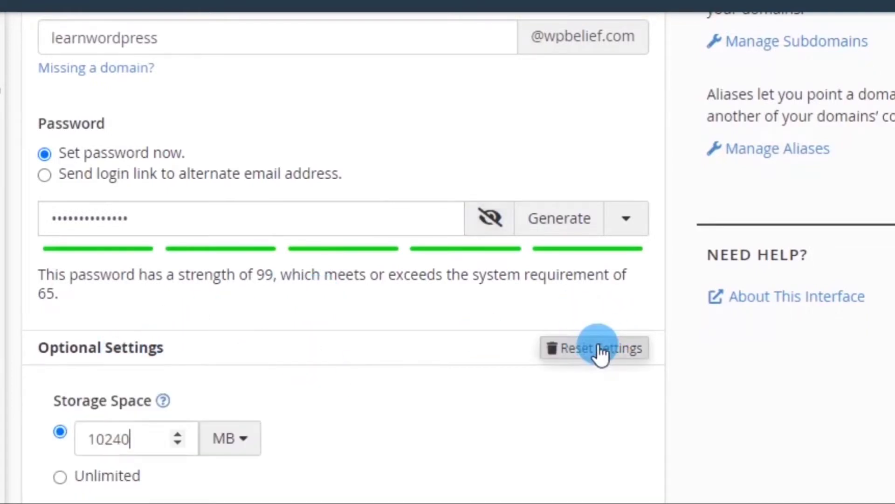
scroll(374, 402, down, 5)
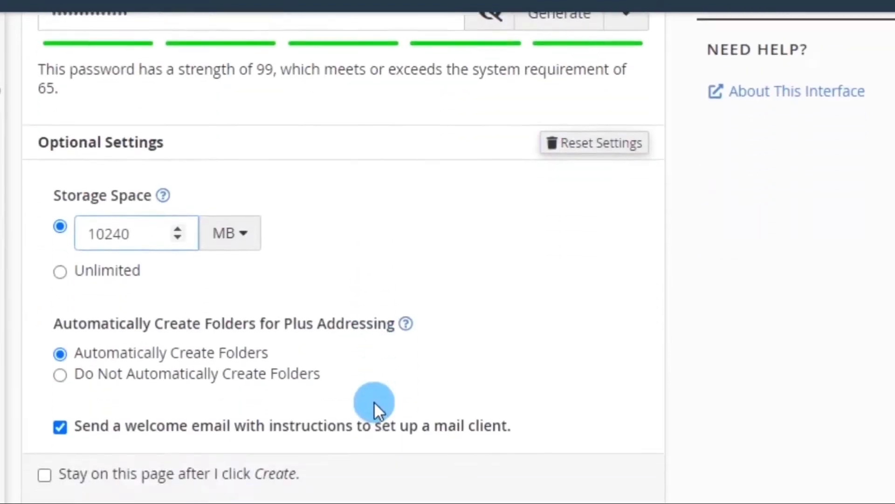
scroll(374, 401, up, 1)
scroll(374, 402, down, 1)
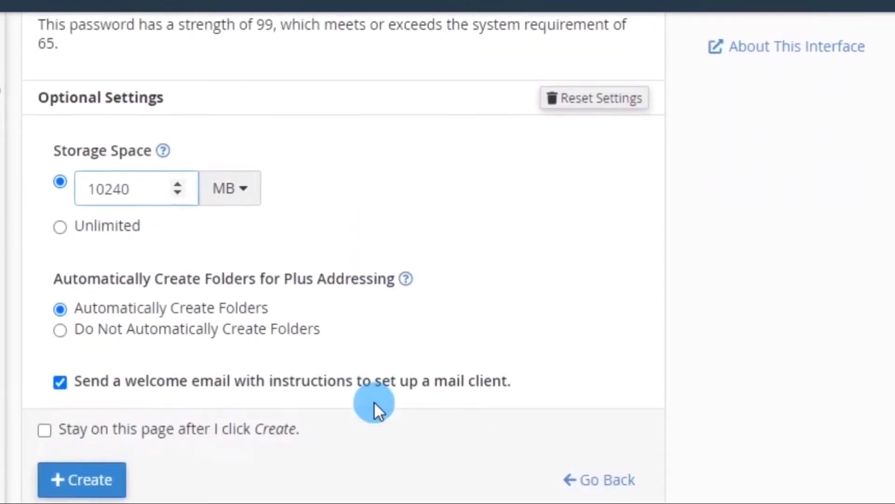
scroll(332, 166, up, 1)
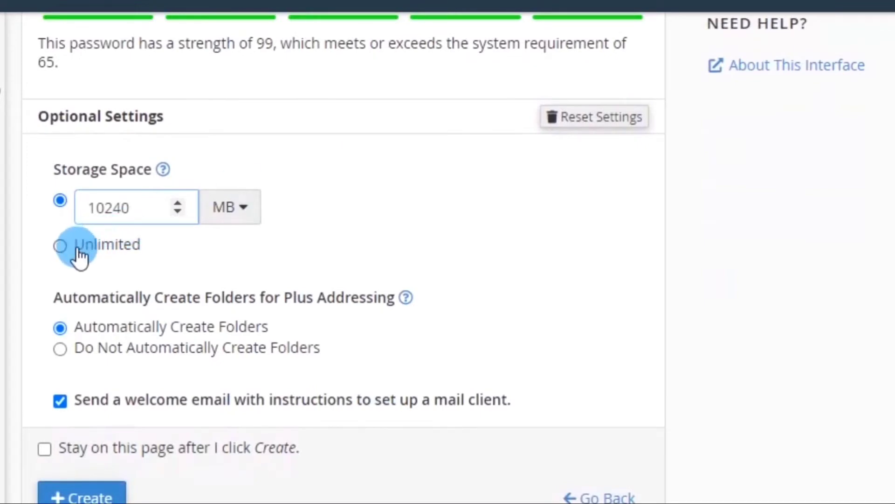
click(63, 247)
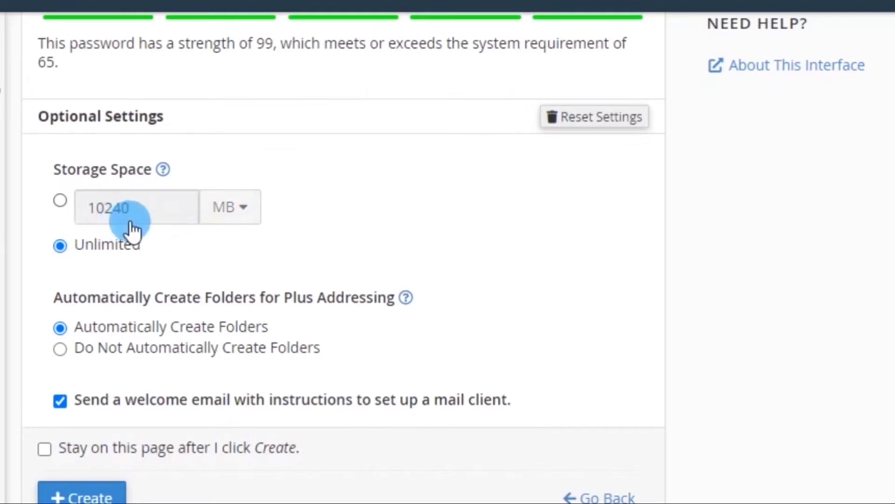
scroll(123, 231, down, 1)
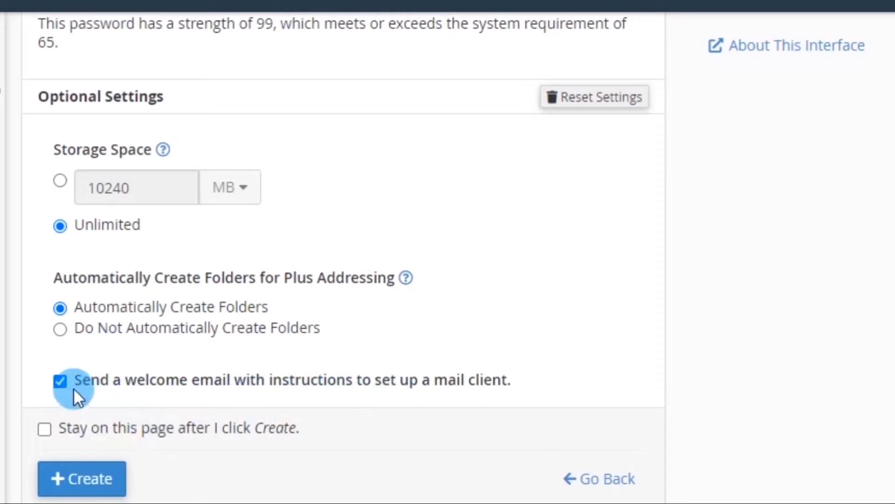
click(79, 480)
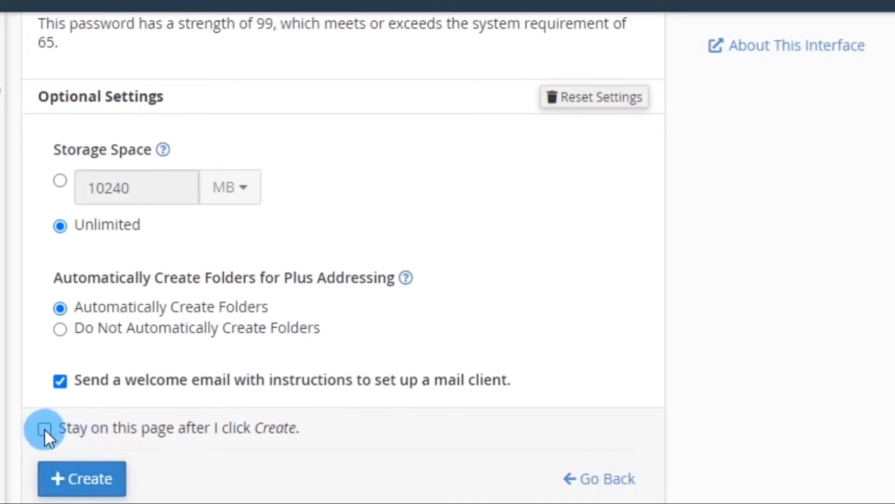
click(93, 480)
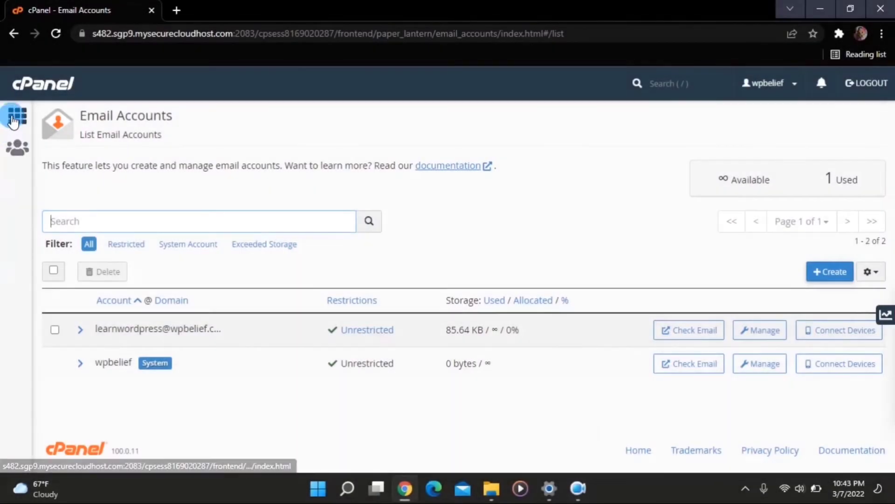
Step: Go from cPanel home to Forwarders and open the Add a New Forwarder form
click(13, 118)
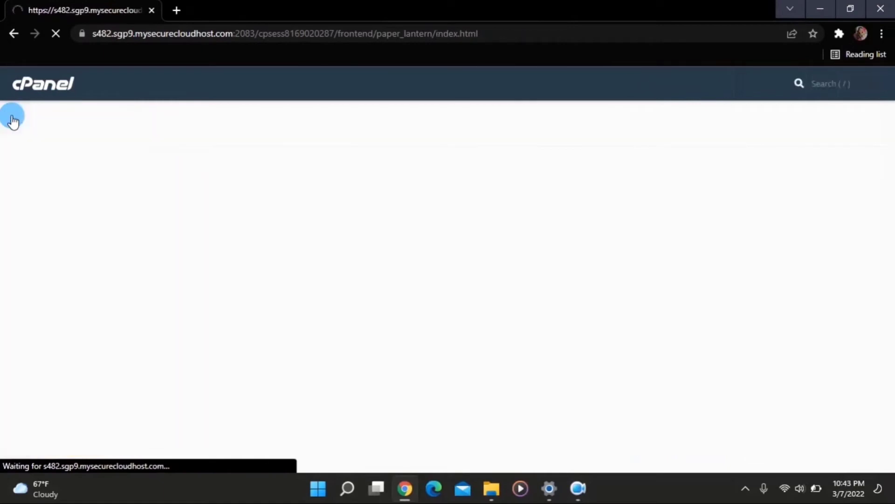
click(296, 190)
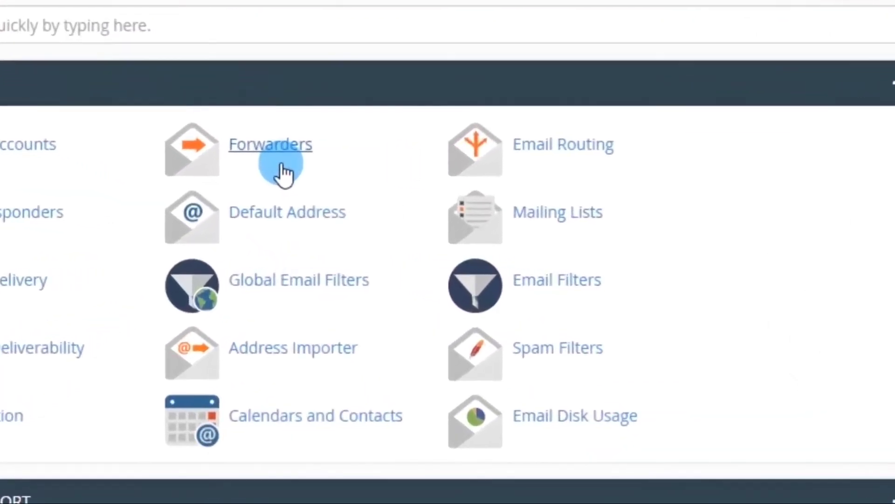
click(260, 152)
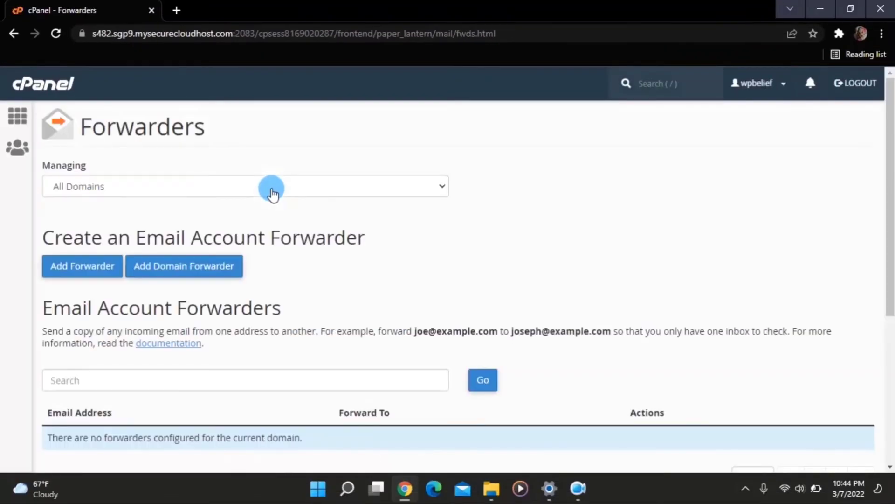
scroll(247, 209, down, 1)
scroll(244, 208, down, 3)
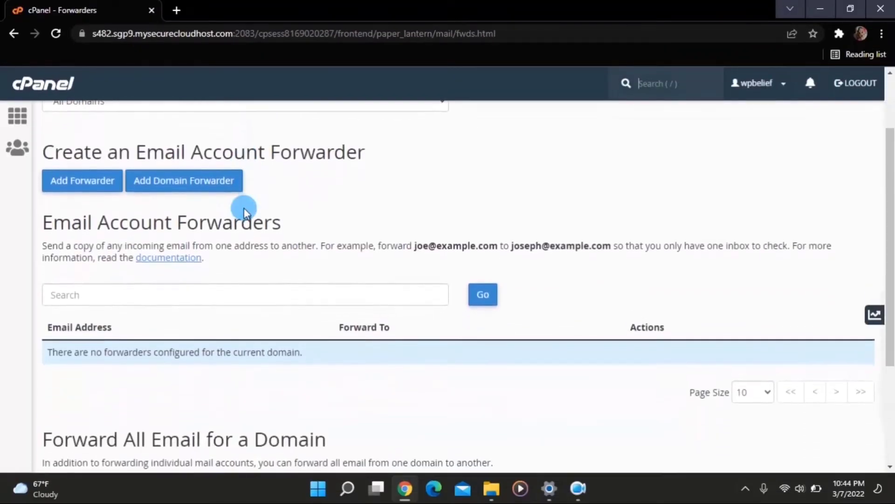
scroll(244, 208, up, 2)
scroll(243, 211, up, 1)
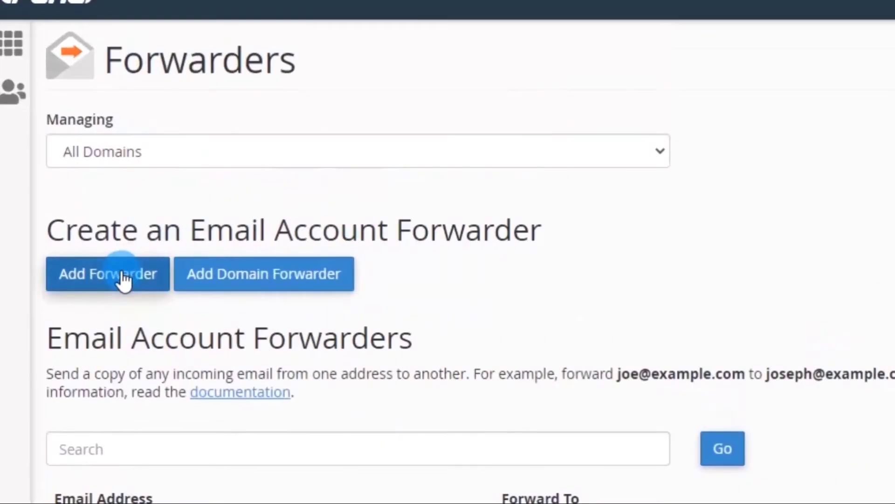
click(123, 276)
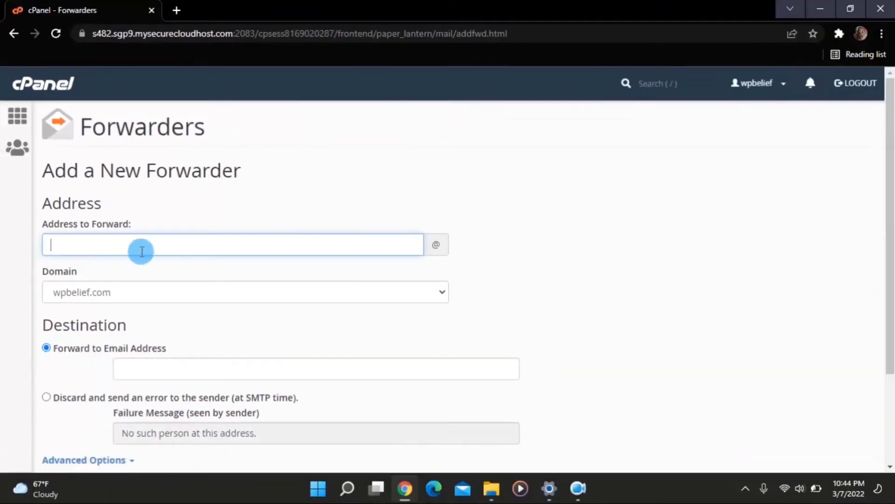
scroll(140, 249, down, 1)
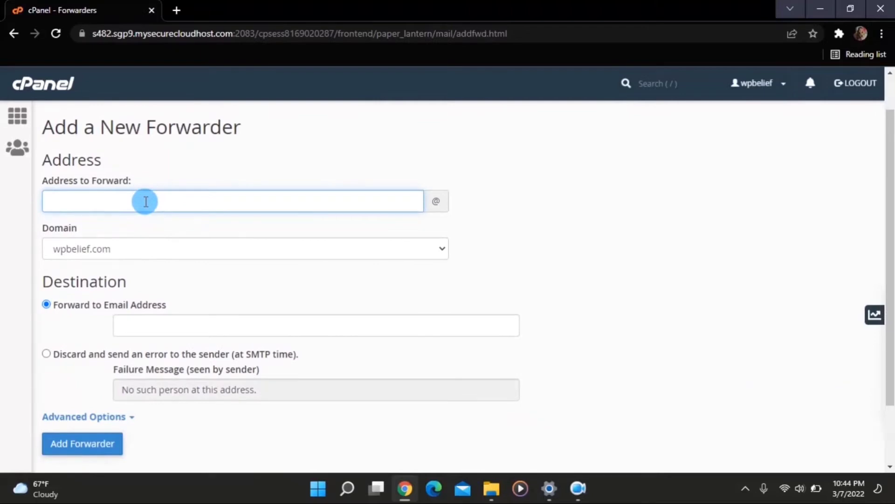
click(145, 201)
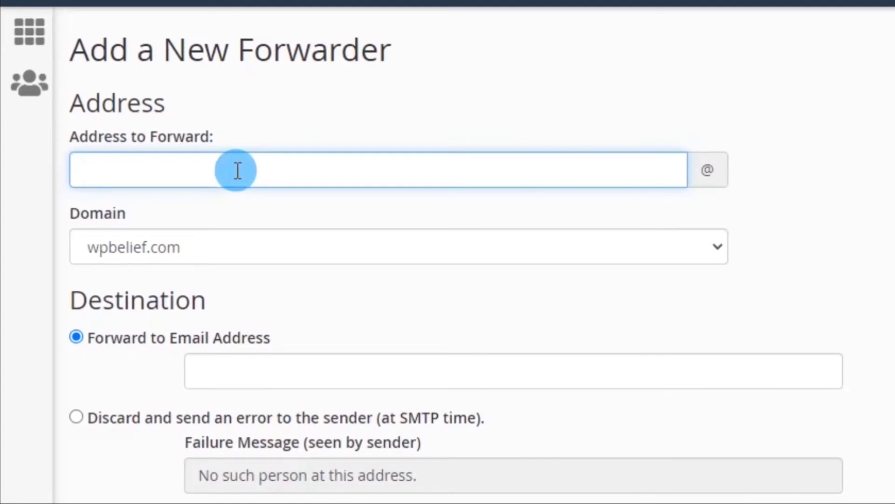
click(236, 170)
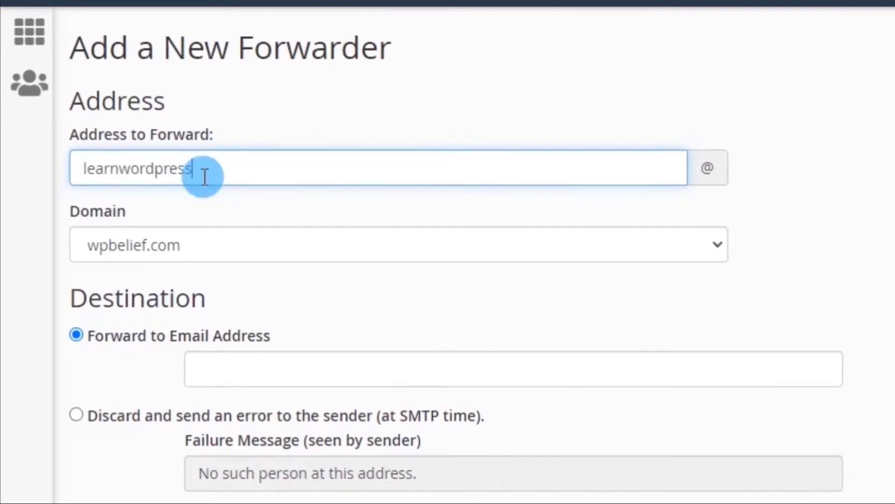
scroll(237, 172, down, 2)
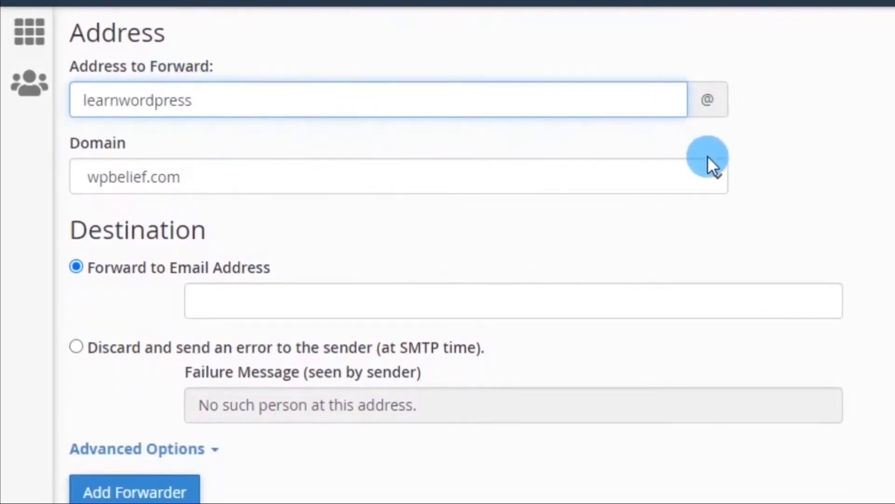
scroll(449, 247, up, 2)
click(451, 252)
scroll(451, 252, down, 2)
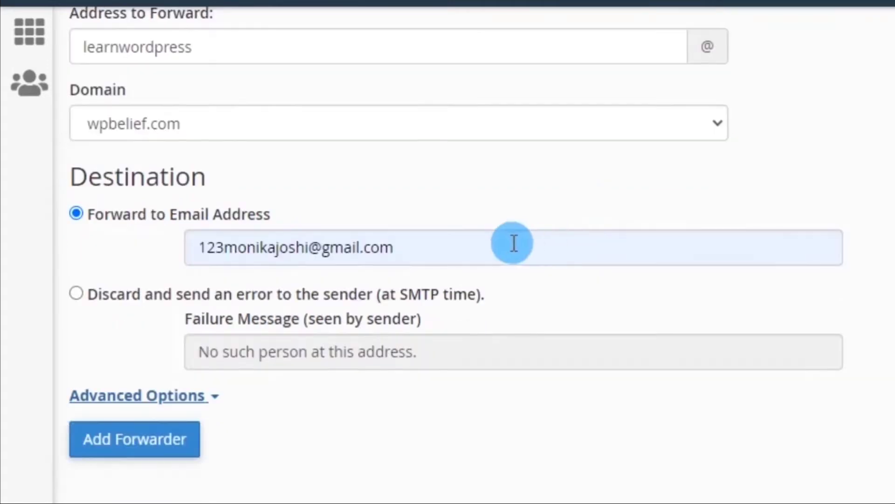
scroll(514, 244, up, 2)
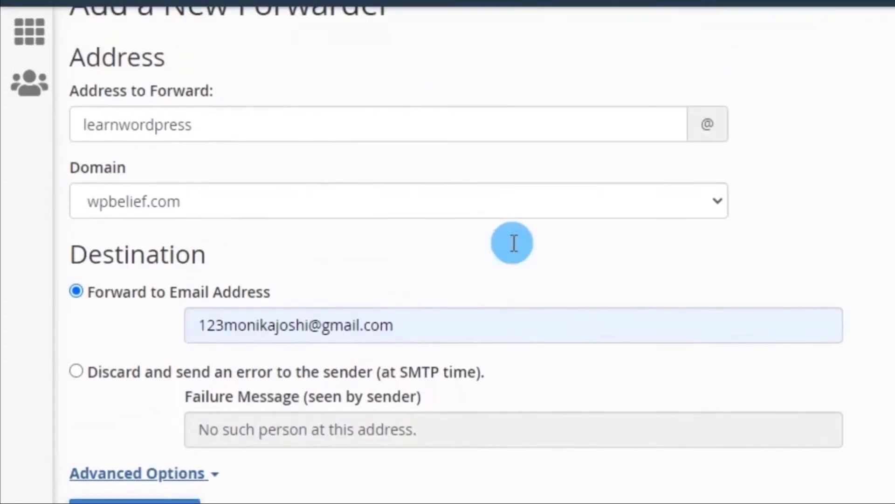
scroll(513, 244, down, 2)
click(139, 446)
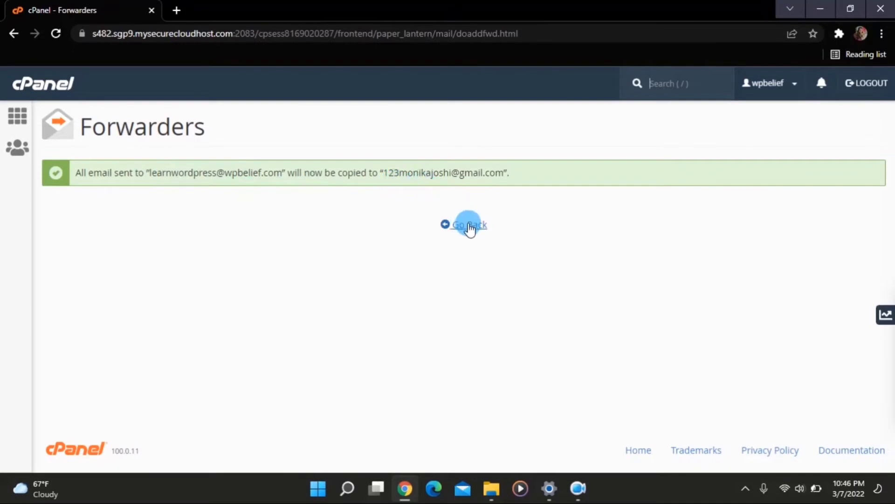
click(469, 225)
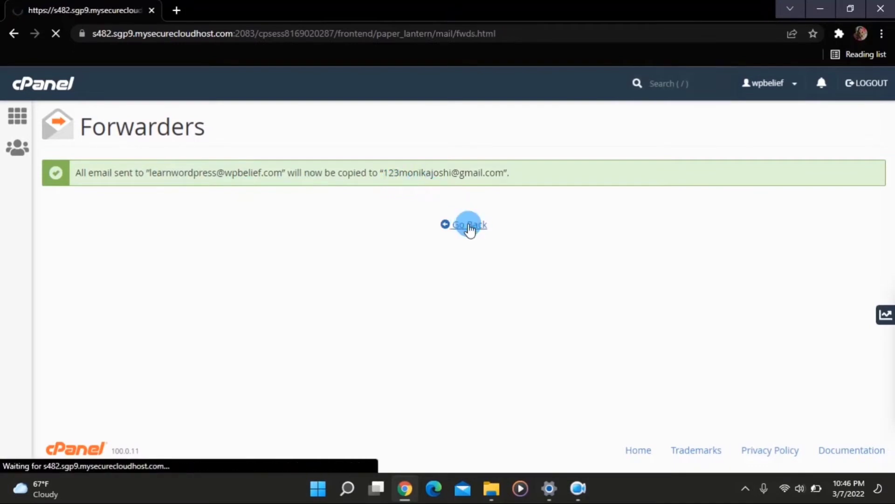
scroll(406, 303, down, 3)
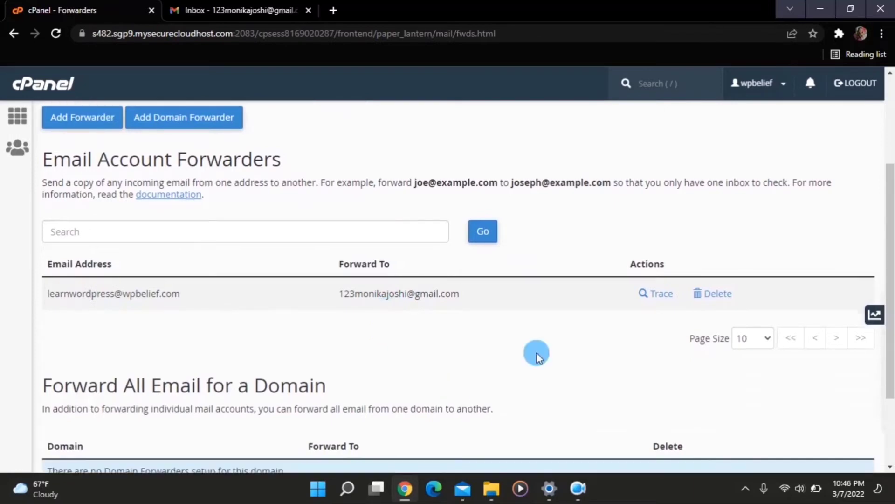
scroll(536, 353, down, 1)
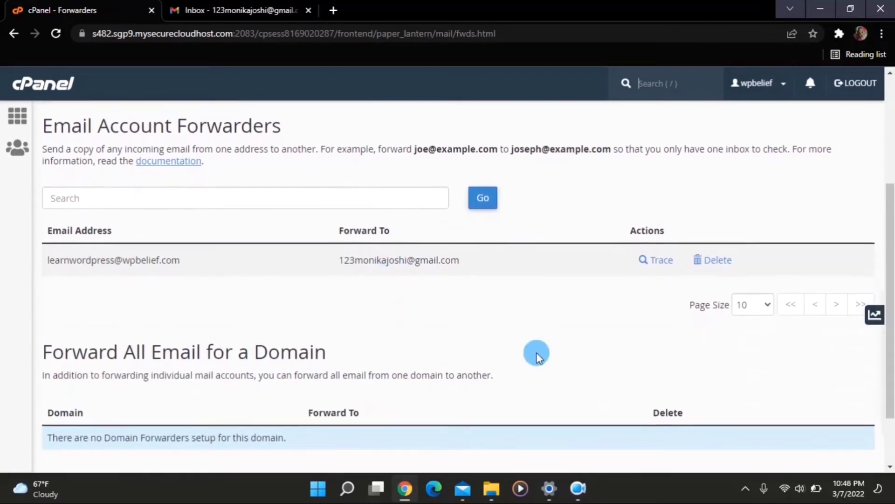
scroll(536, 354, up, 1)
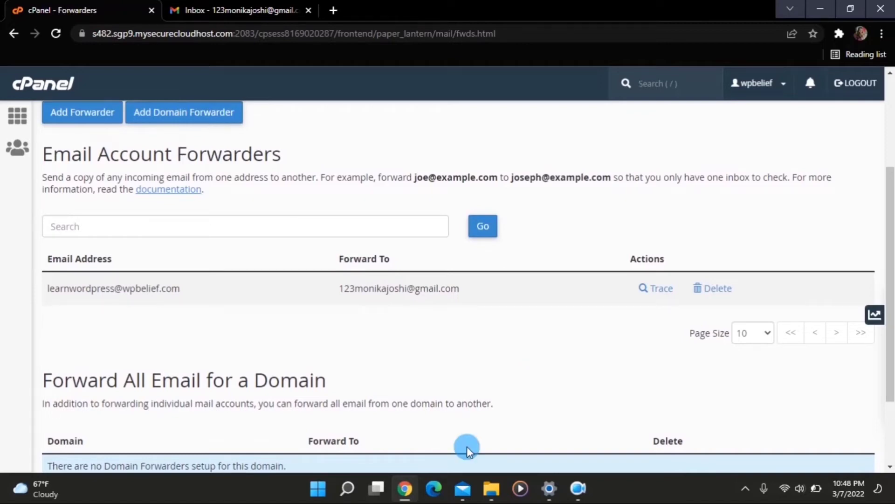
Step: In Windows Mail, send the business address a test with subject 'check email' and body 'Check business email'
click(469, 485)
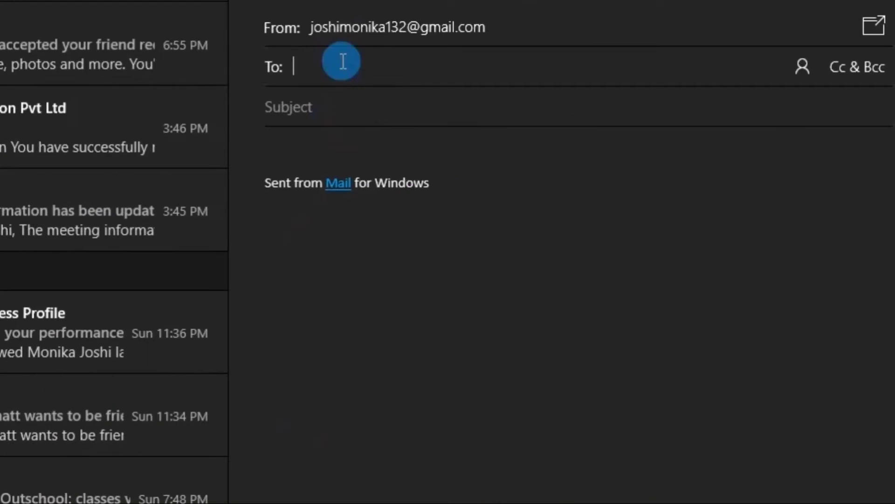
text(len)
key(BackSpace)
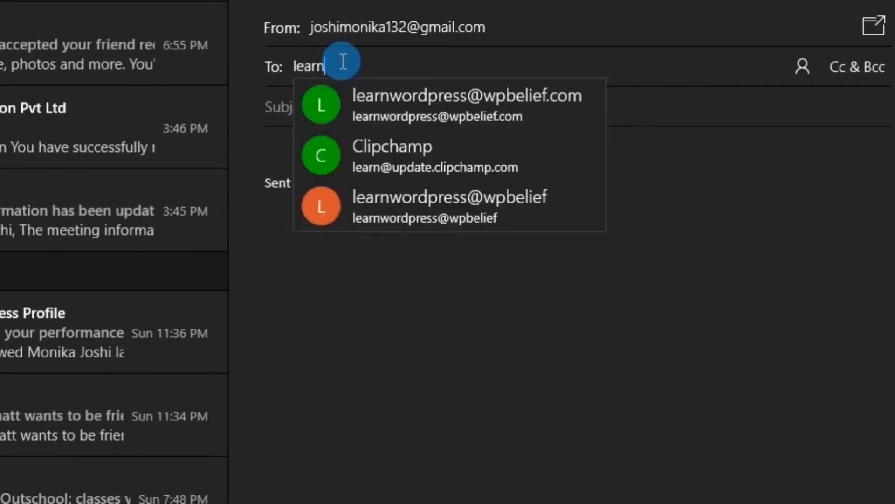
click(407, 94)
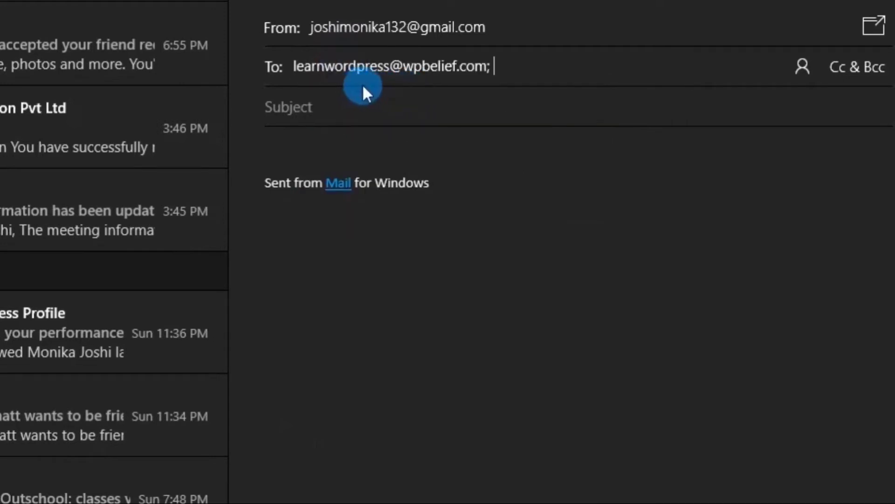
click(348, 123)
text(check email)
key(Tab)
text(Check business email)
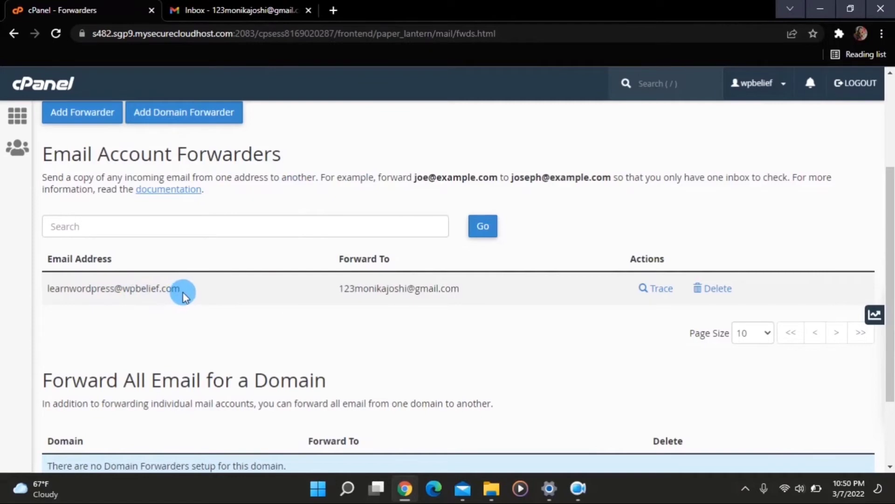
Step: Open the forwarded 'check email' message in Gmail's Primary inbox
click(216, 12)
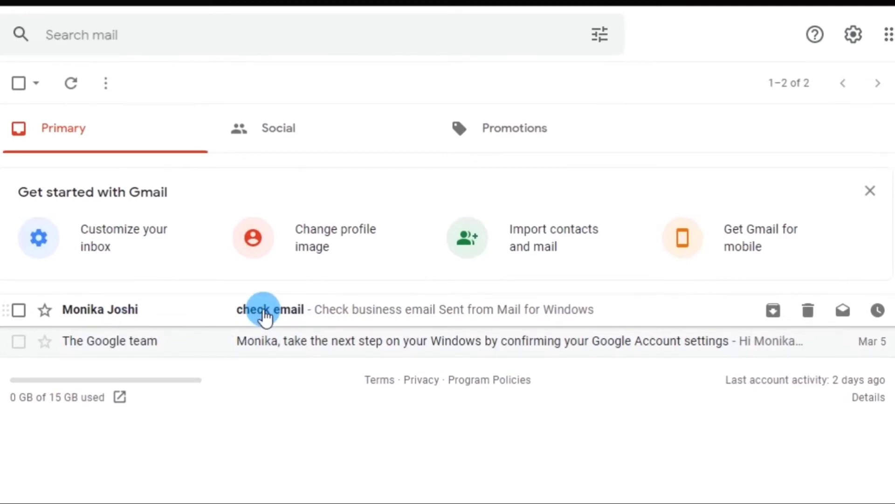
click(263, 313)
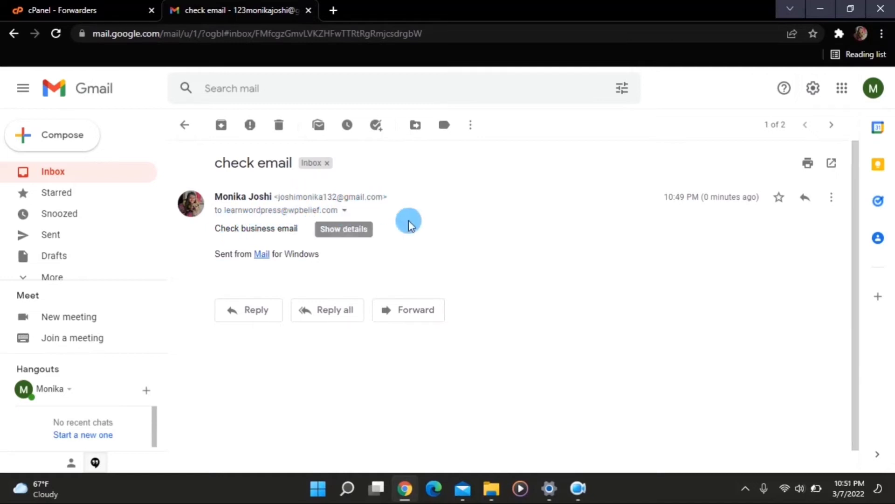
click(344, 212)
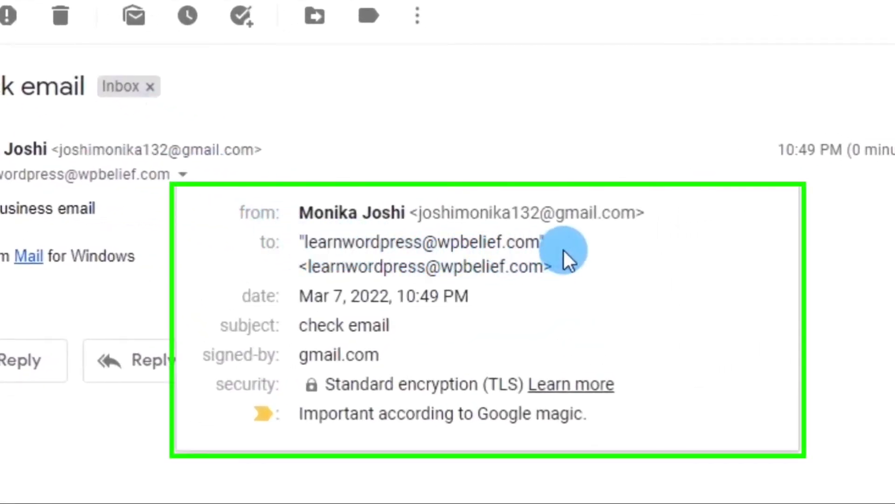
drag(570, 243, 304, 244)
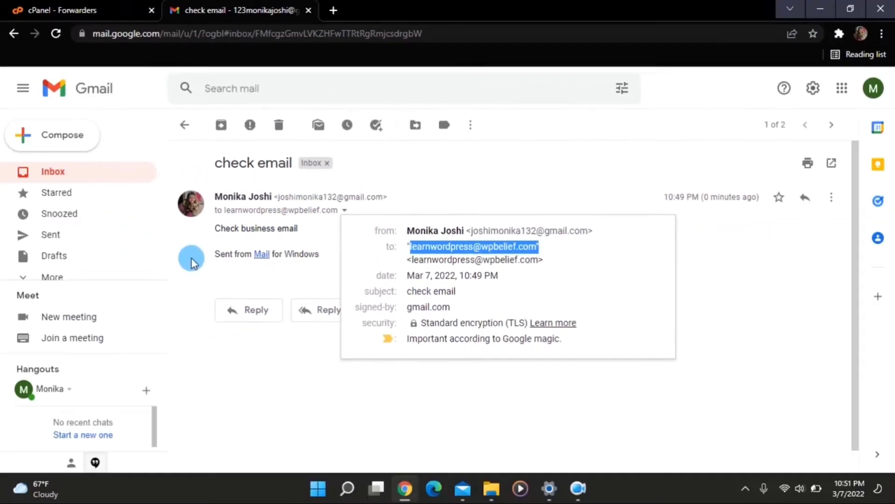
click(192, 261)
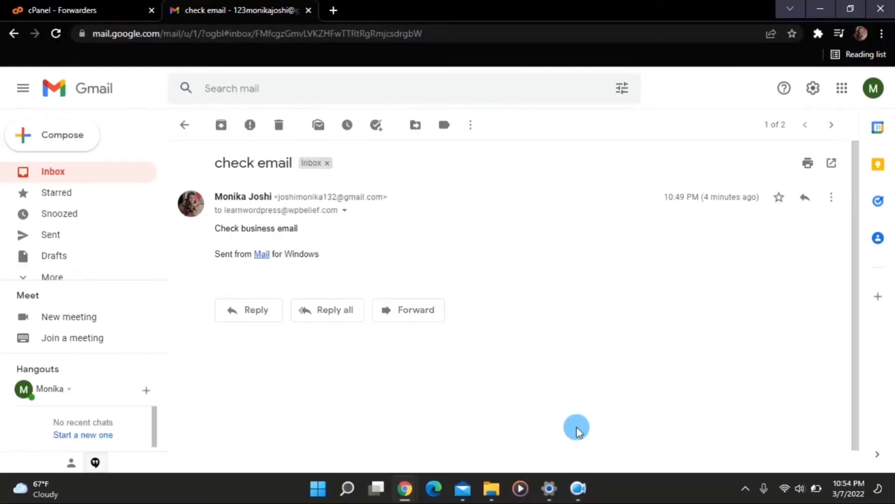
Step: Check which address a reply would send from, then go back to the Gmail inbox
click(236, 316)
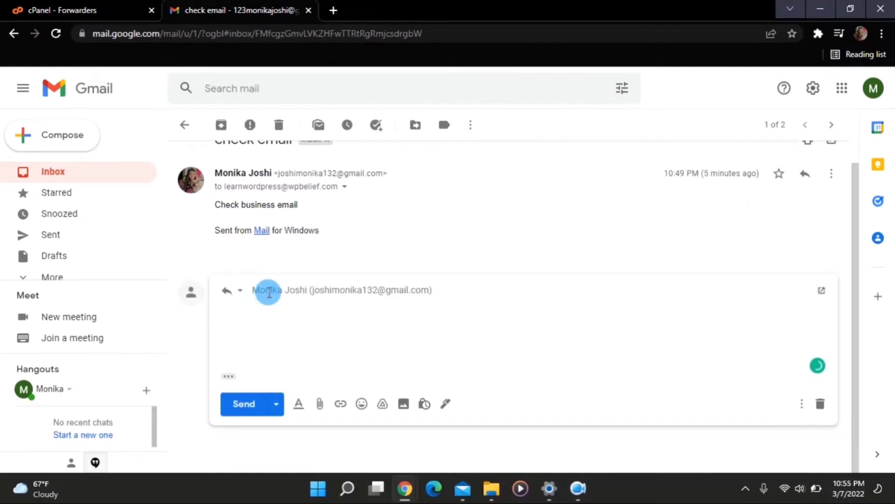
mouse_move(255, 293)
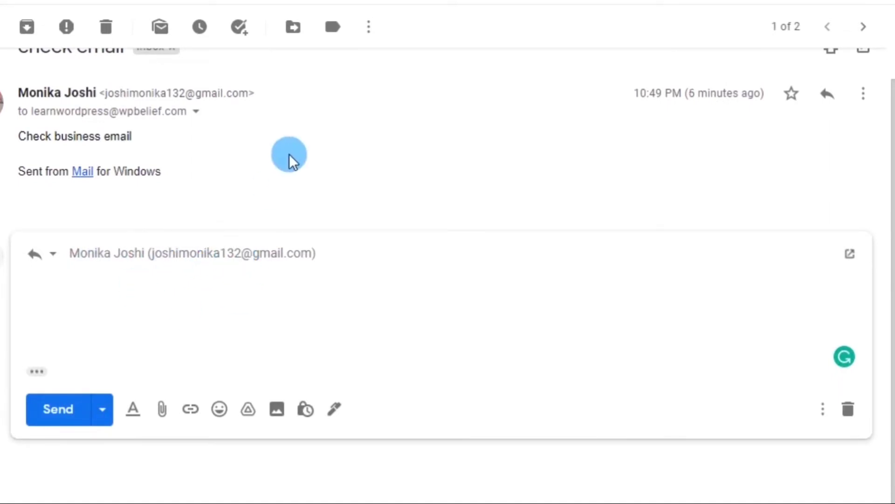
click(55, 173)
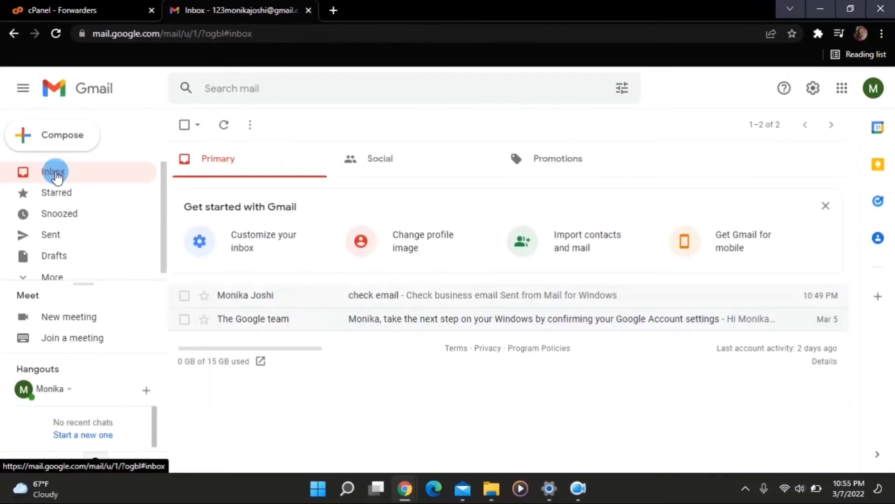
Step: In Gmail's Accounts and Import settings, start adding another email address you own
click(813, 89)
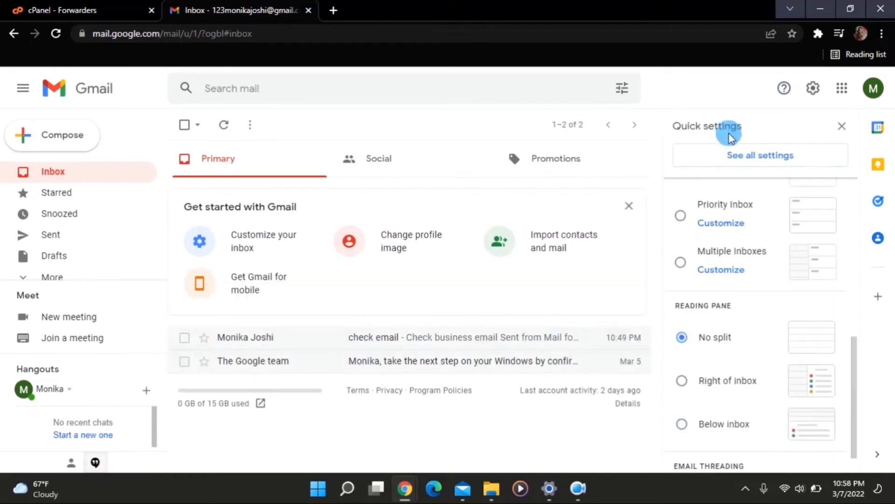
click(739, 160)
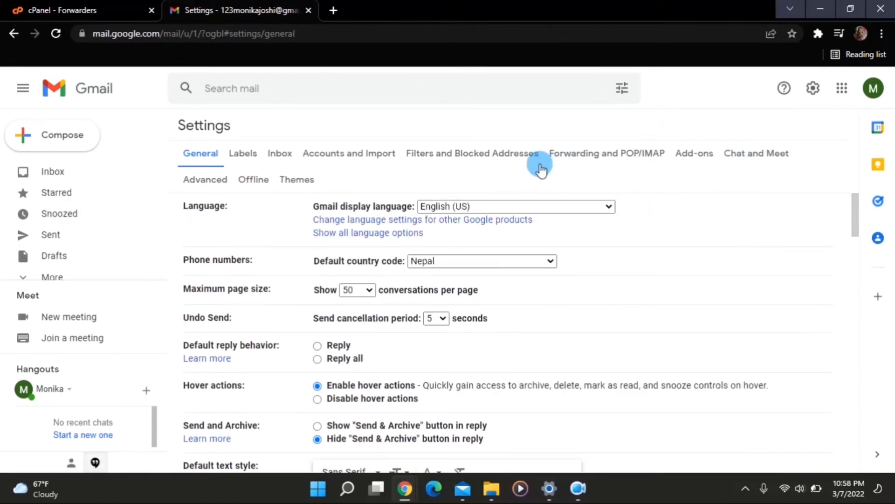
click(365, 155)
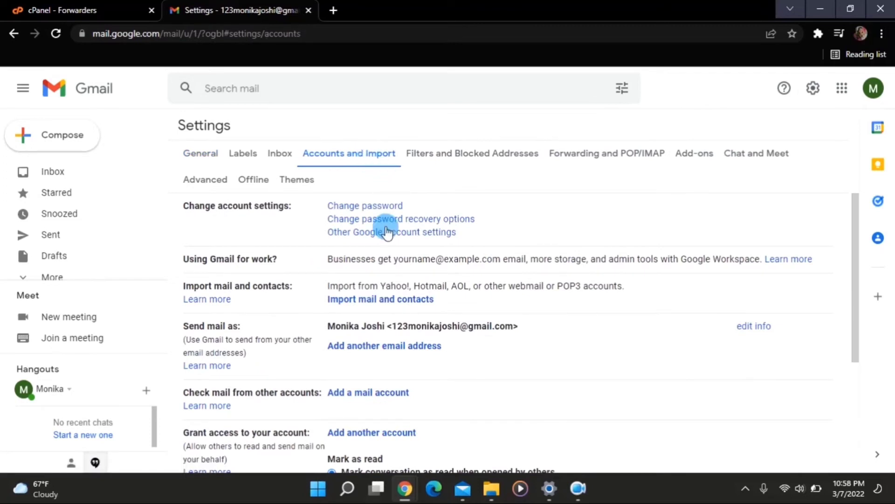
click(370, 347)
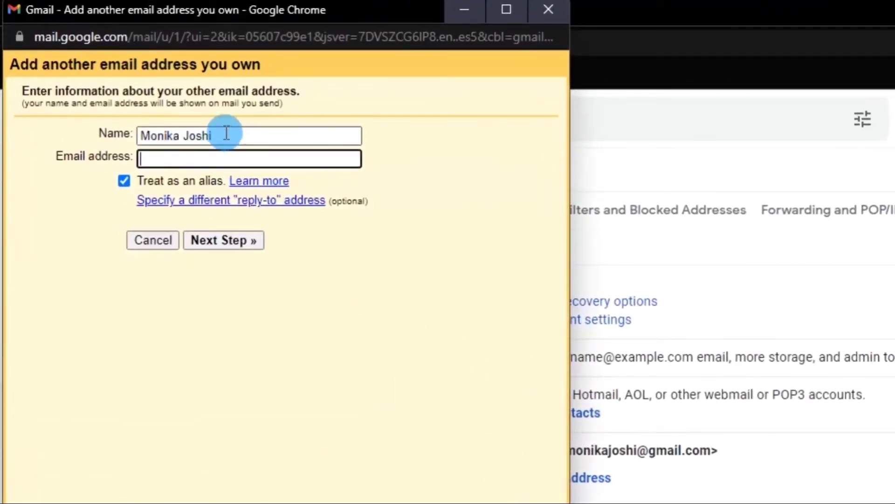
Step: Name the new send-as address Wpbelief, enter the business email, and continue to SMTP setup
drag(216, 132, 130, 130)
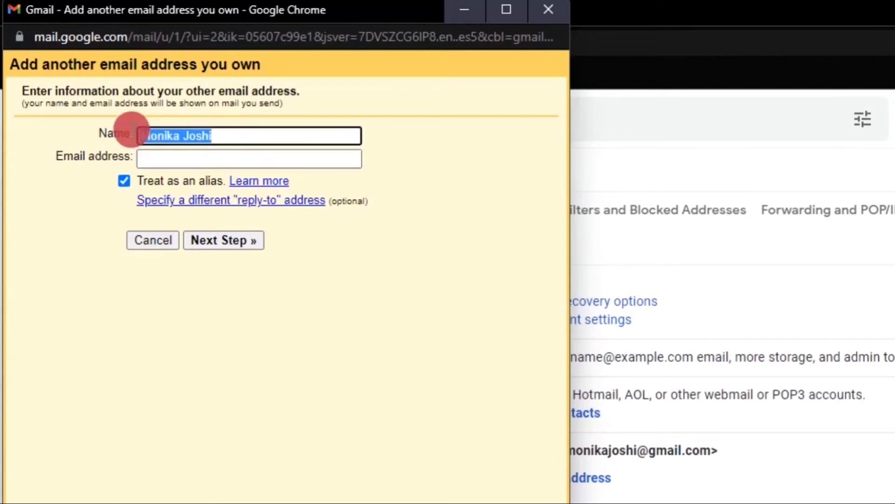
key(BackSpace)
text(Wpbelief)
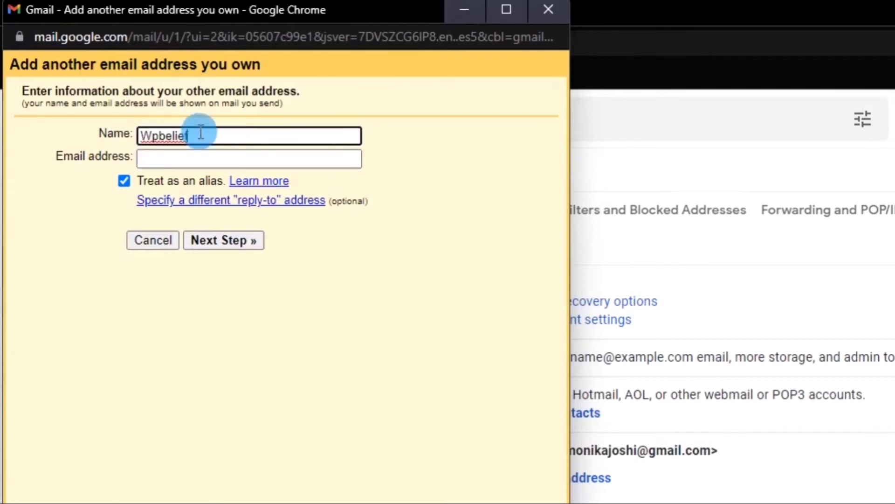
click(192, 159)
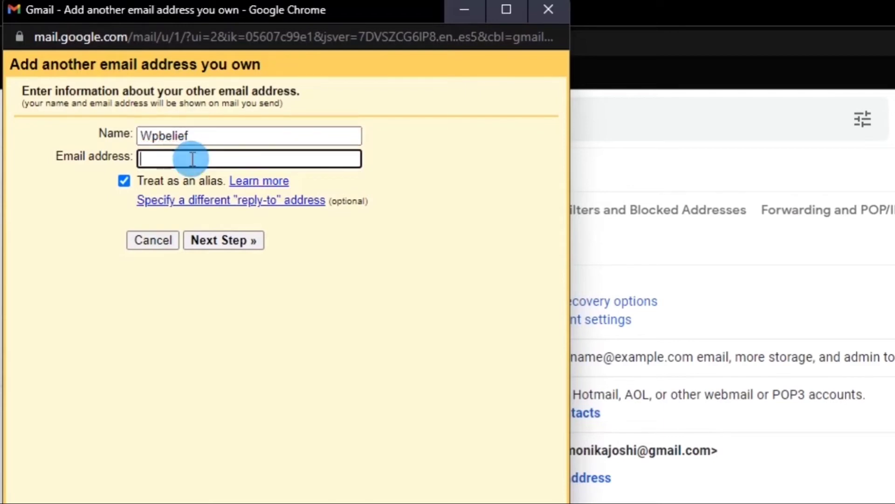
click(245, 239)
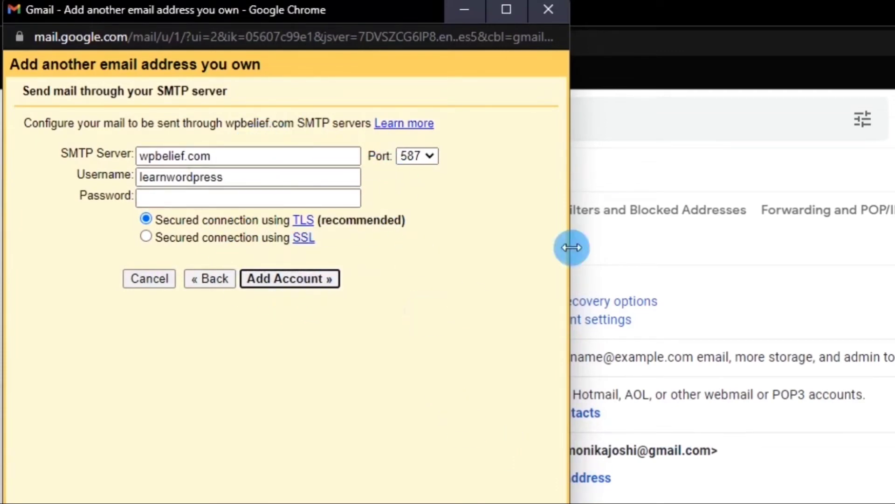
click(615, 174)
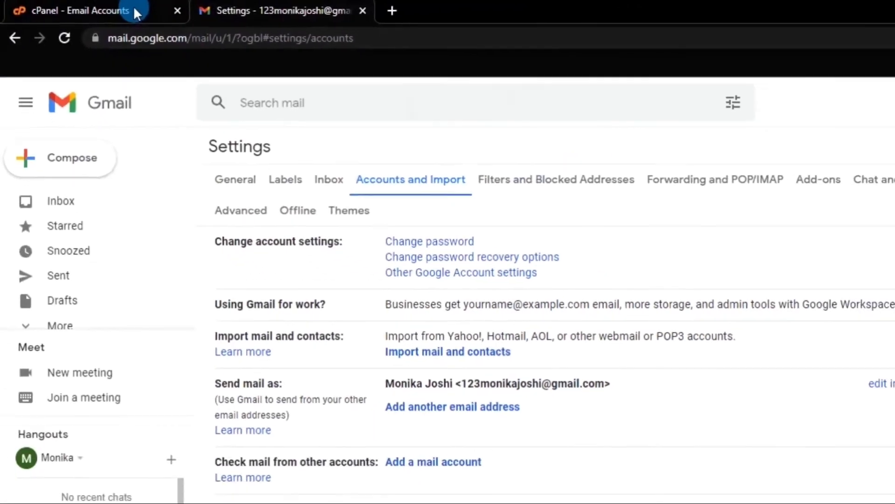
Step: Back in cPanel, open webmail for the business mailbox from Email Accounts
click(184, 10)
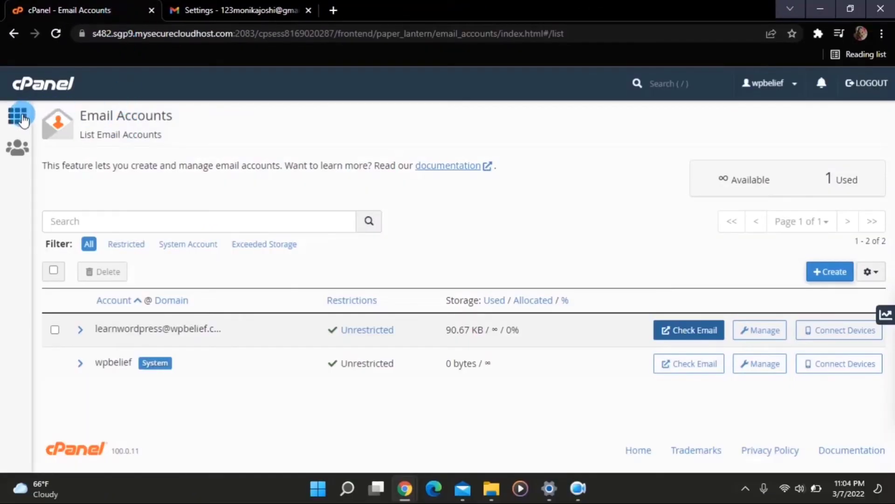
click(21, 117)
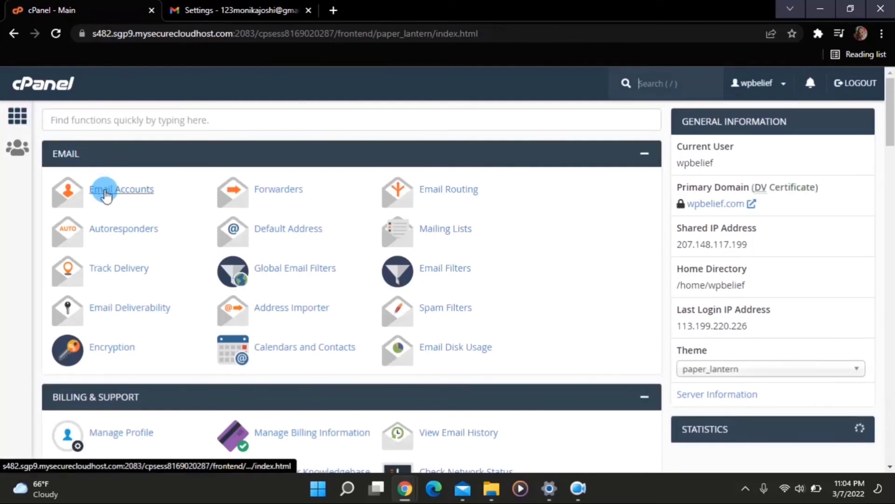
click(106, 194)
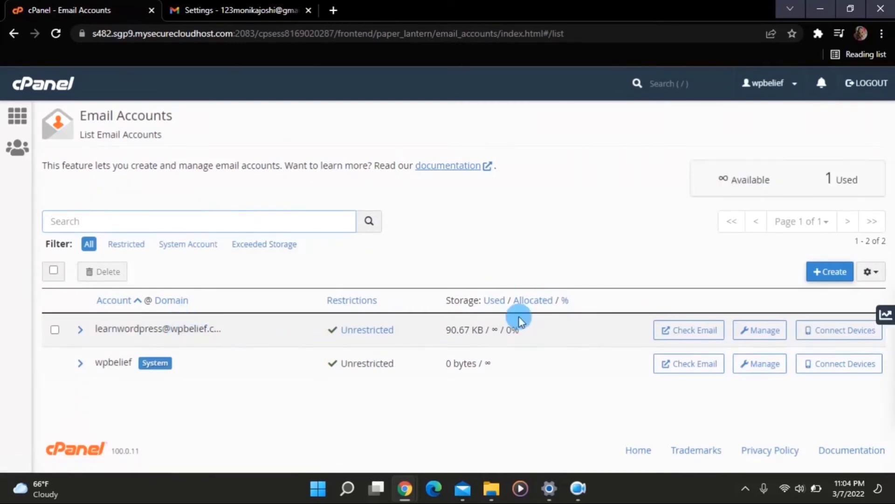
click(692, 341)
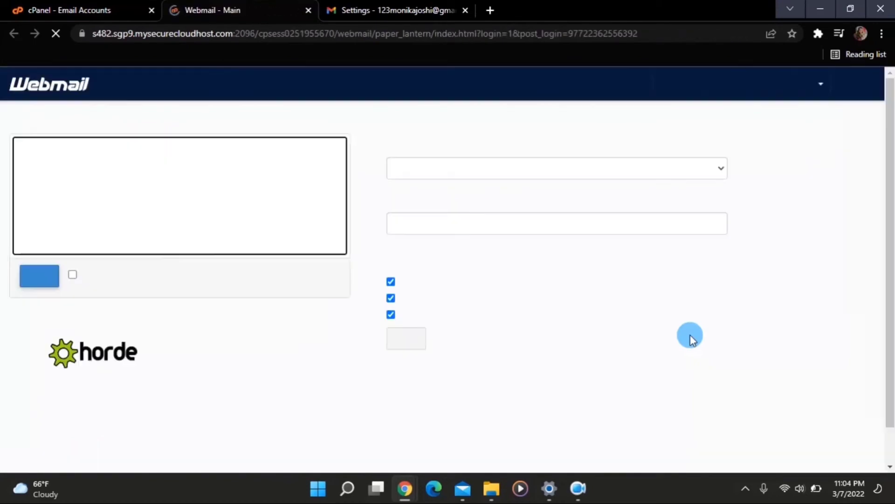
Step: Show the secure mail client settings: outgoing server mail.wpbelief.com, SMTP port 465
scroll(506, 292, down, 2)
scroll(506, 291, down, 6)
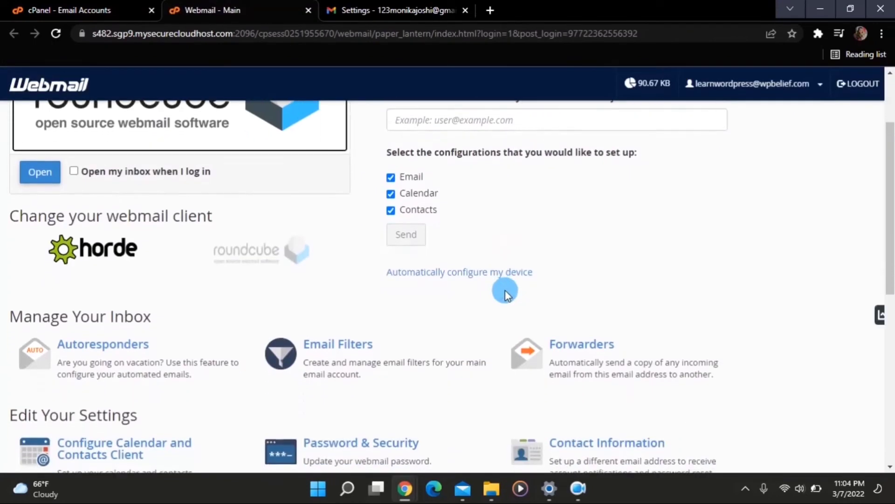
scroll(506, 291, down, 2)
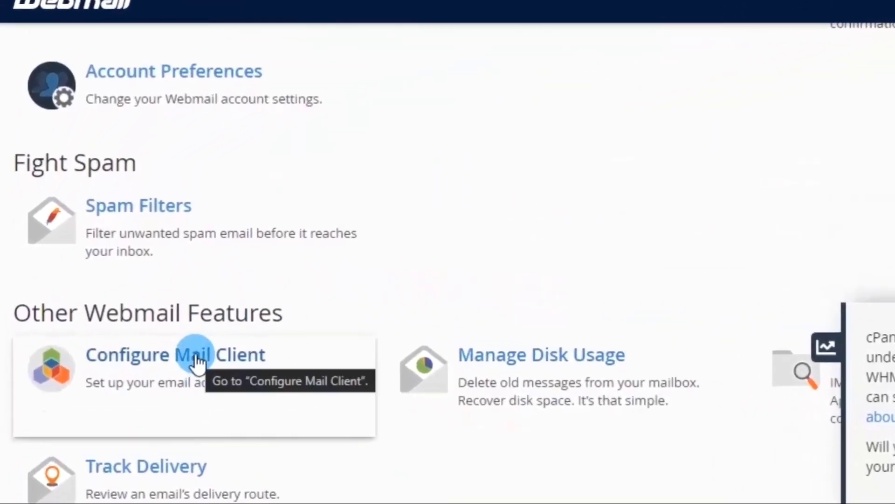
click(196, 362)
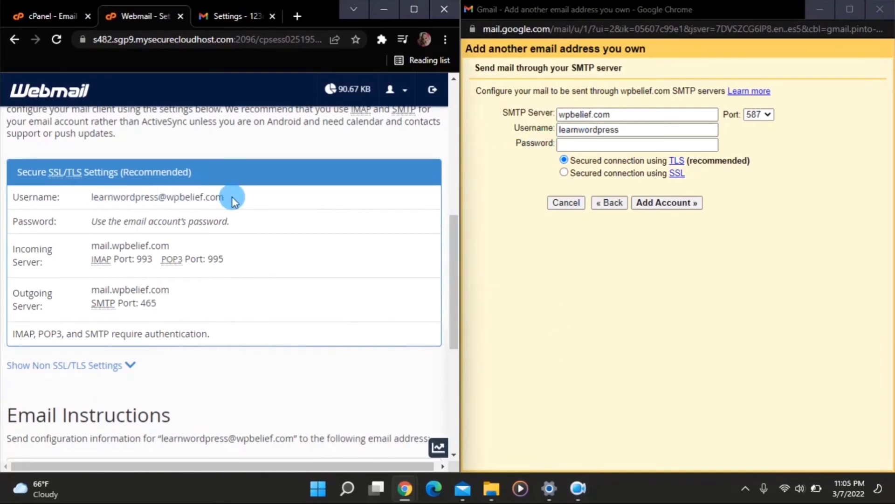
Step: Set Gmail's SMTP username to the full business address and the port to 465
click(625, 134)
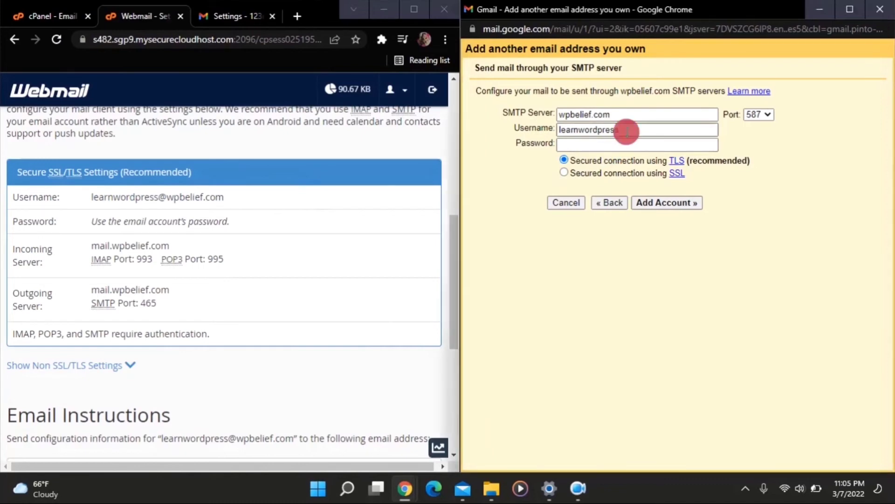
key(ctrl+a)
key(ctrl+v)
scroll(439, 245, down, 2)
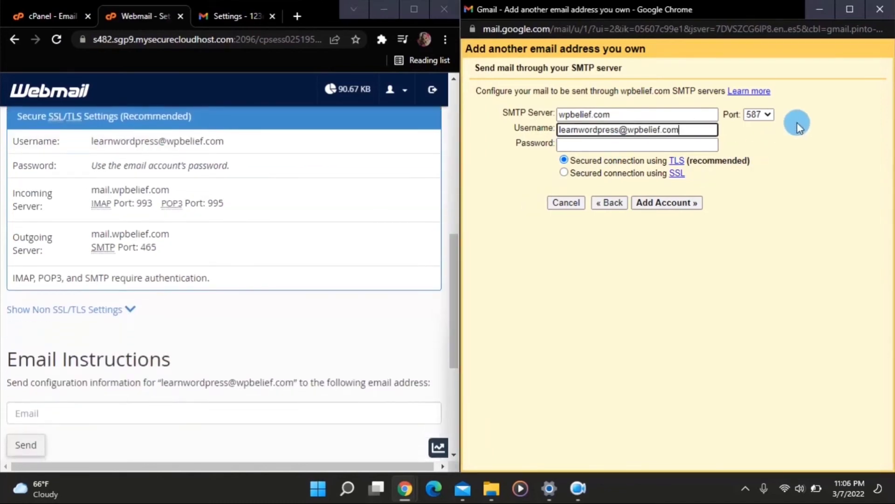
click(765, 115)
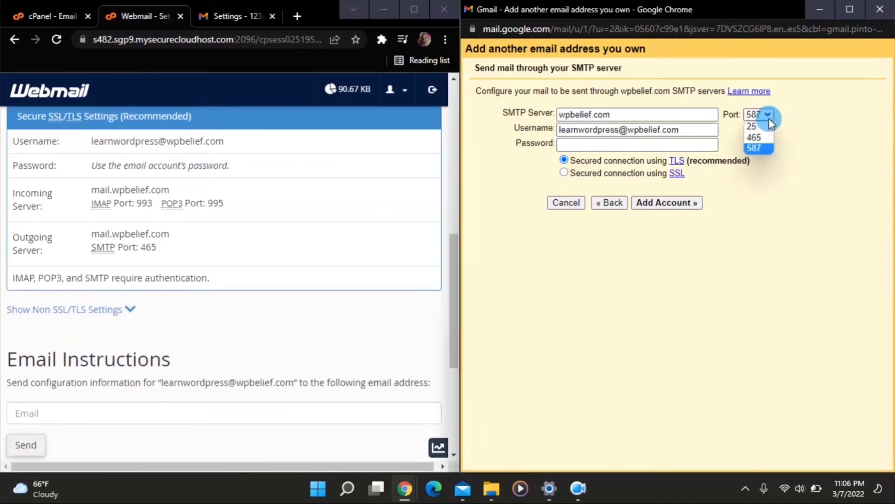
click(762, 139)
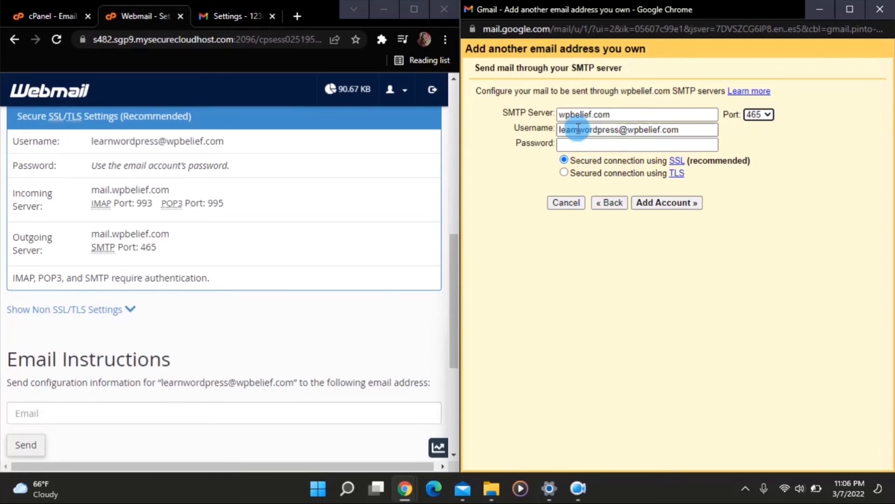
Step: Enter the email account password and add the business address
click(615, 145)
key(ctrl+v)
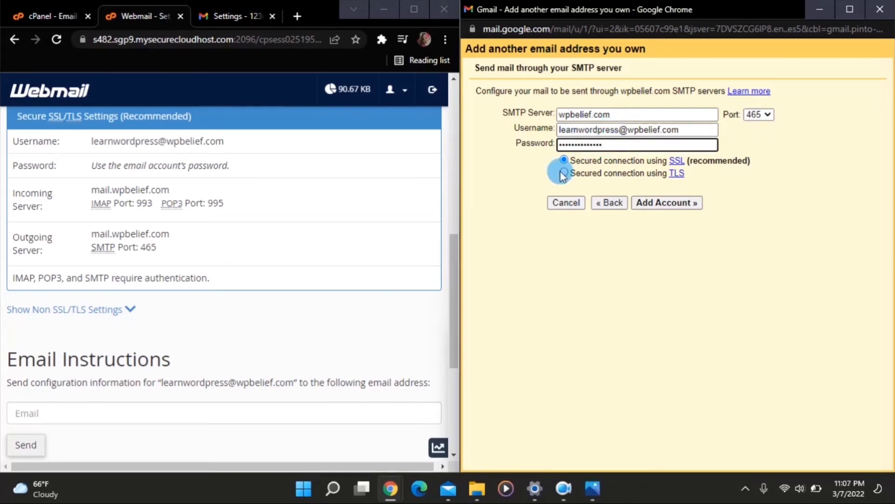
click(648, 202)
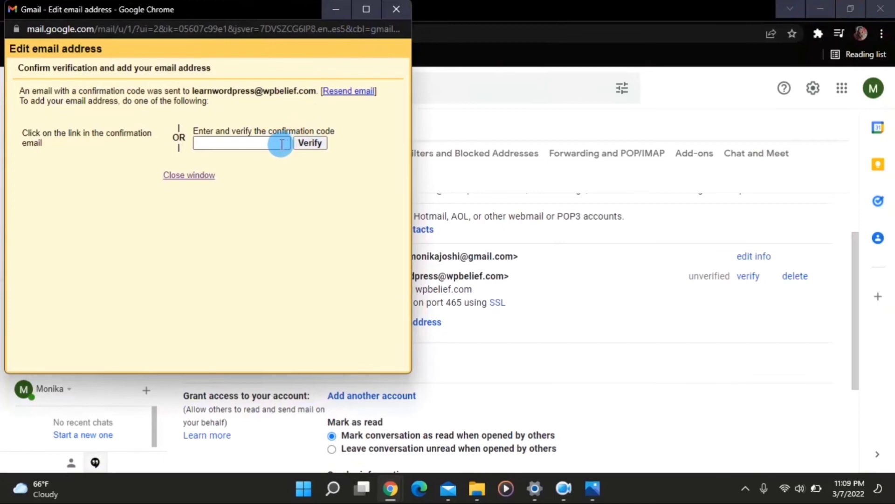
Step: Open the Gmail Confirmation email in the inbox and copy its confirmation code
click(339, 10)
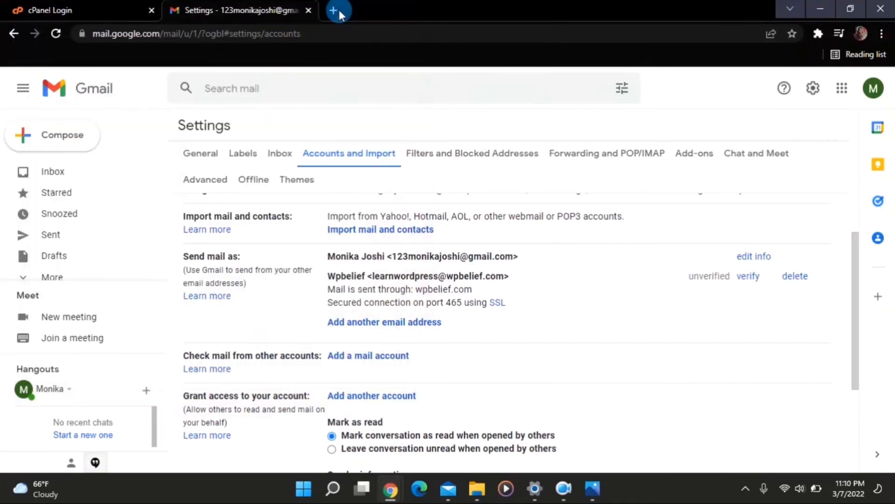
click(65, 175)
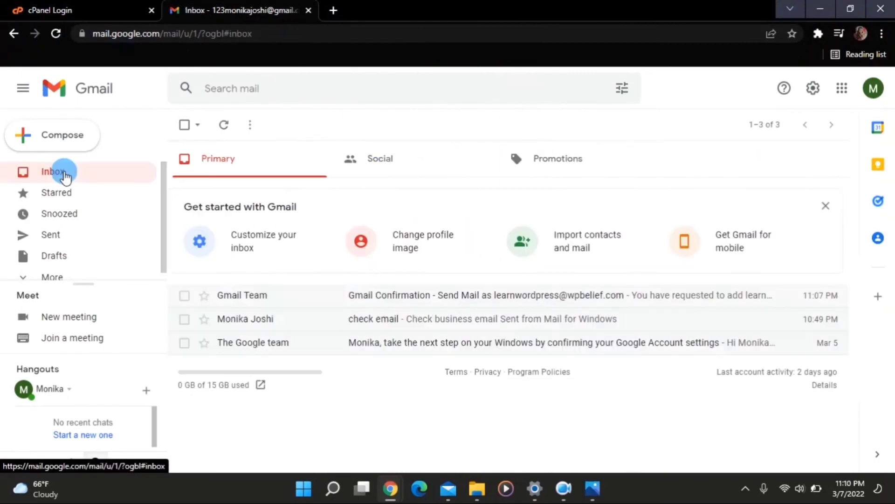
click(343, 303)
scroll(395, 301, down, 3)
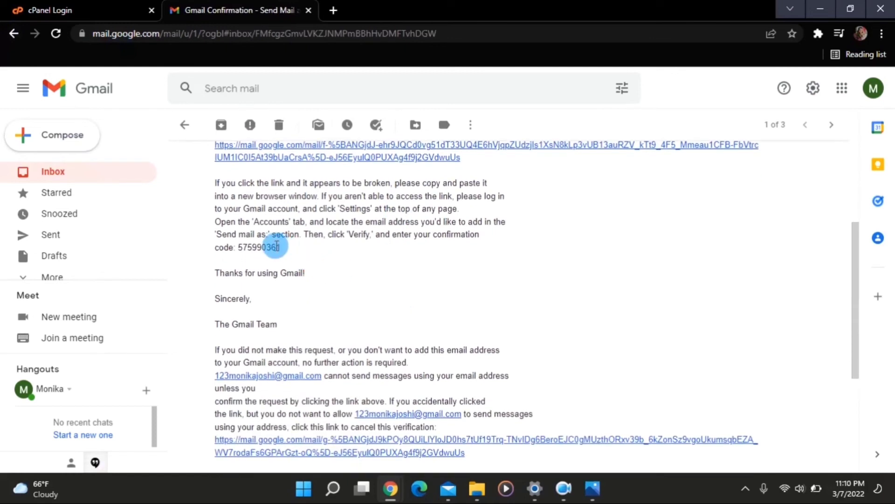
drag(280, 246, 237, 247)
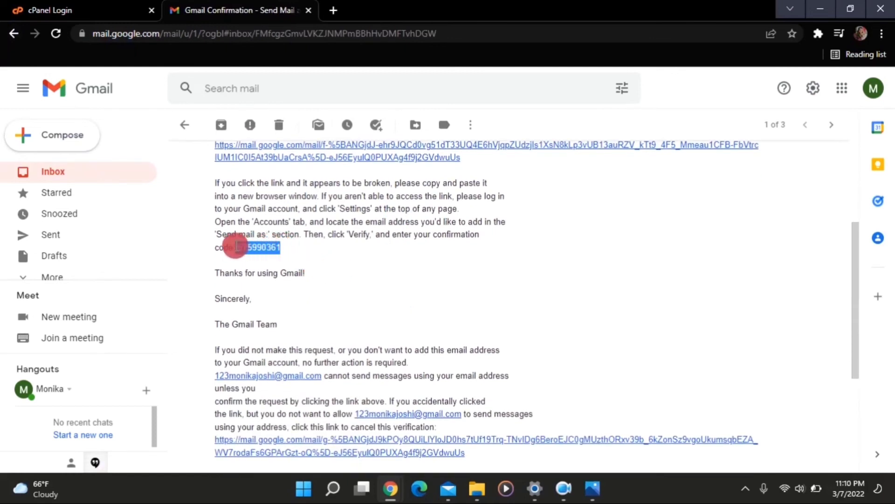
right_click(237, 247)
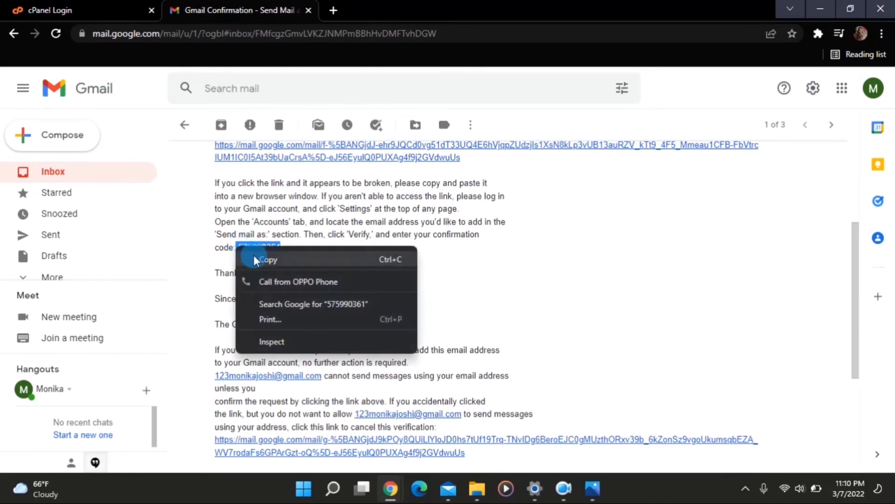
click(257, 258)
Step: Paste the code into the verification window and verify the business address
key(alt+Tab)
click(265, 143)
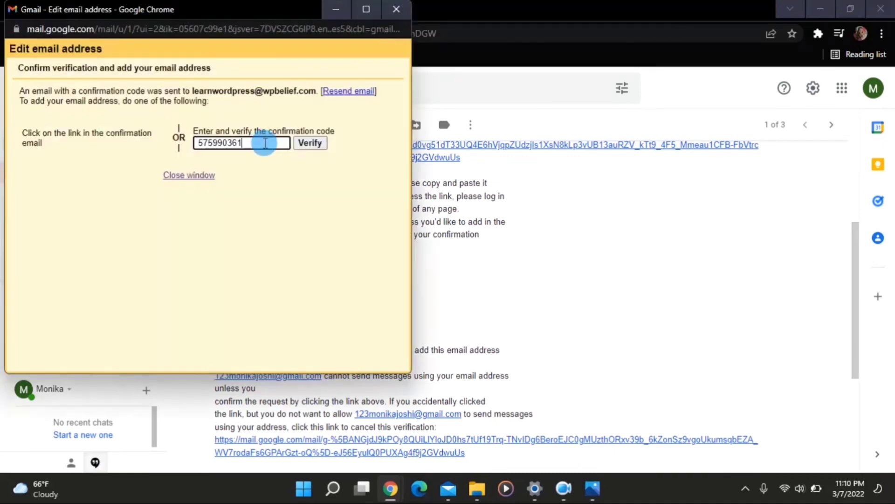
click(304, 145)
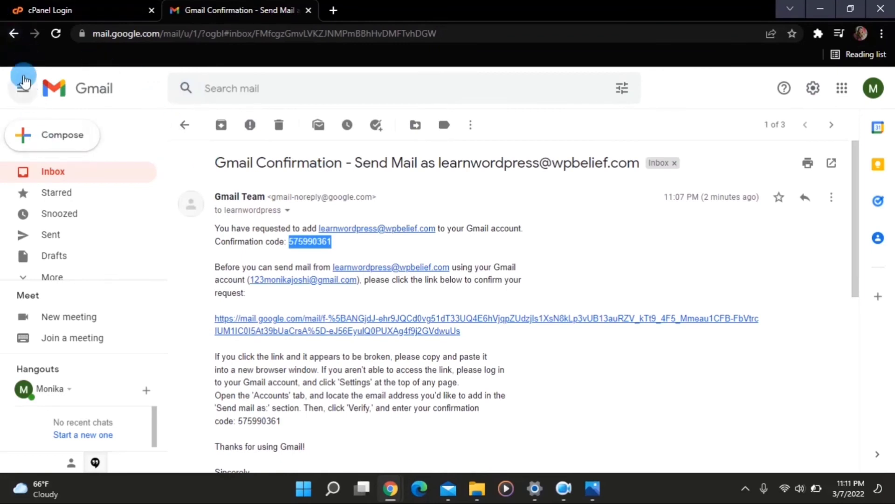
Step: Check Accounts and Import settings for the verified wpbelief.com send-as address
click(15, 34)
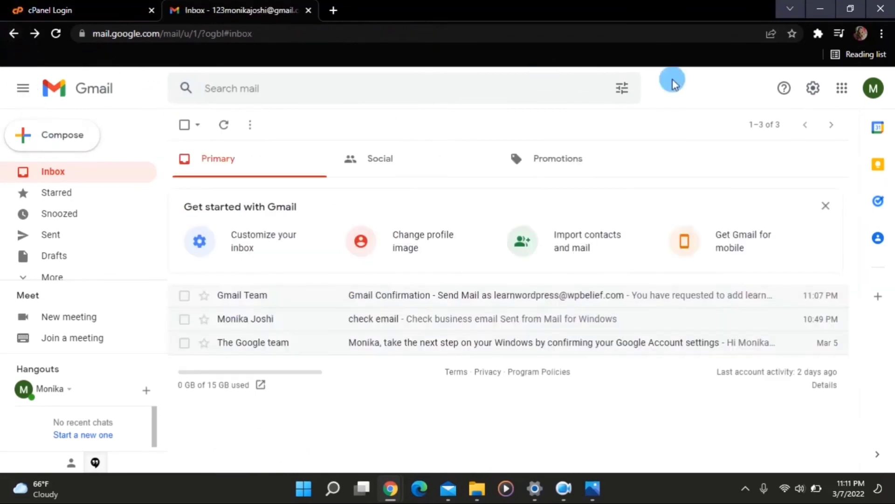
click(811, 91)
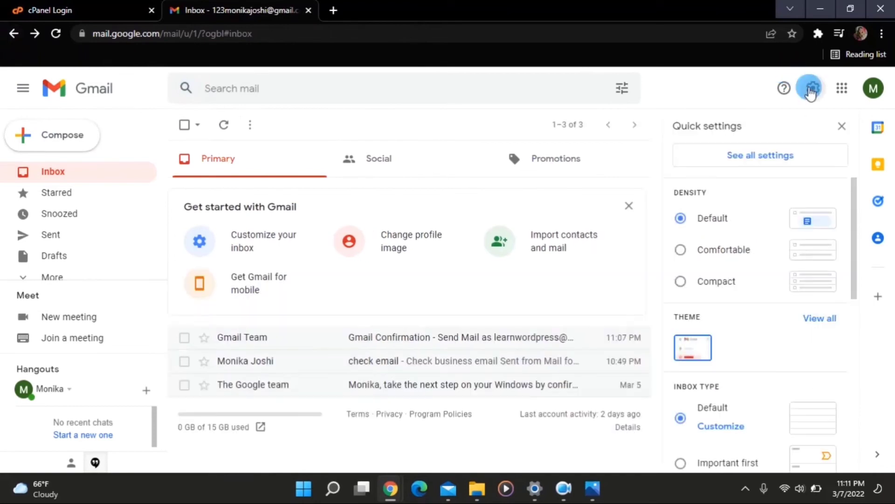
click(765, 155)
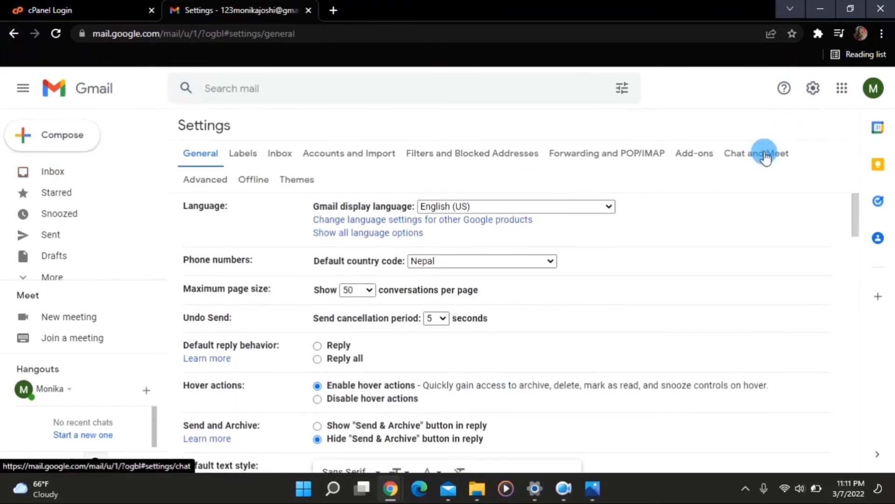
scroll(506, 281, down, 1)
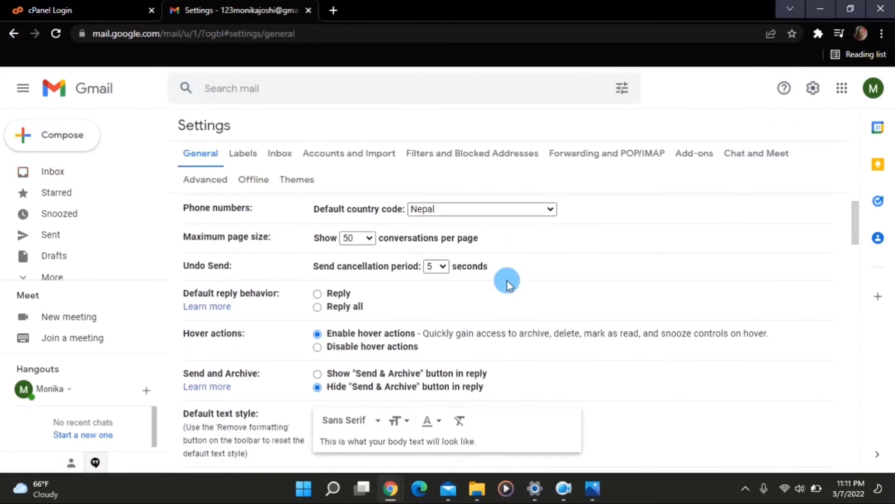
click(365, 154)
scroll(444, 242, down, 1)
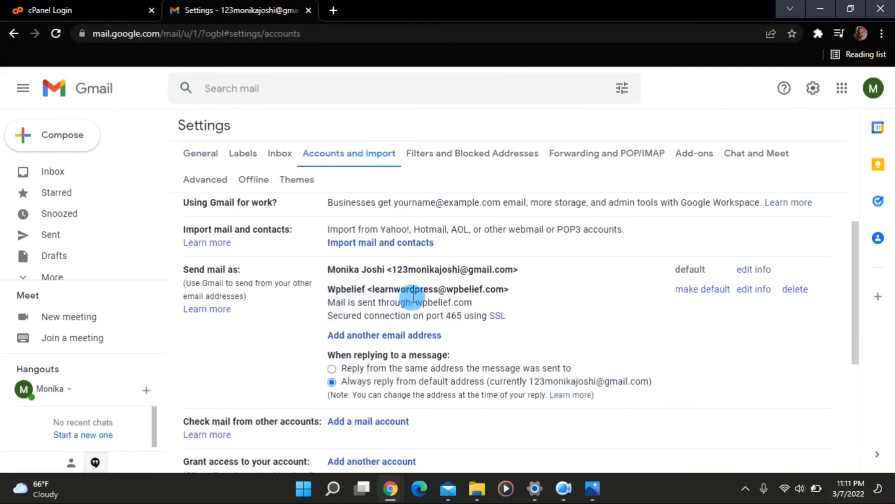
scroll(473, 293, down, 1)
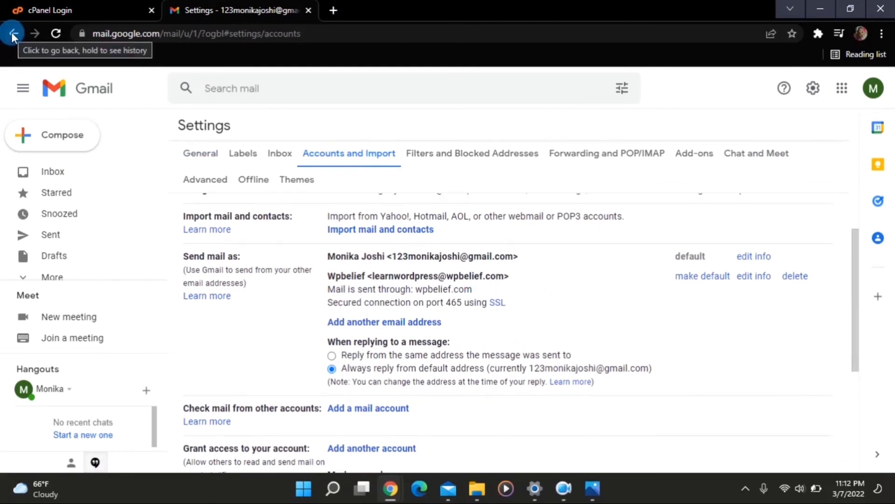
Step: Leave settings and return to the inbox
click(13, 34)
click(11, 32)
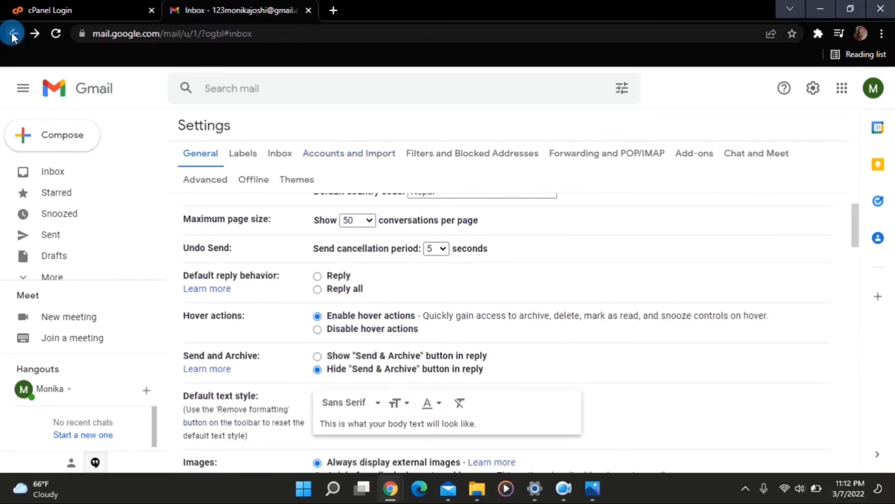
click(54, 173)
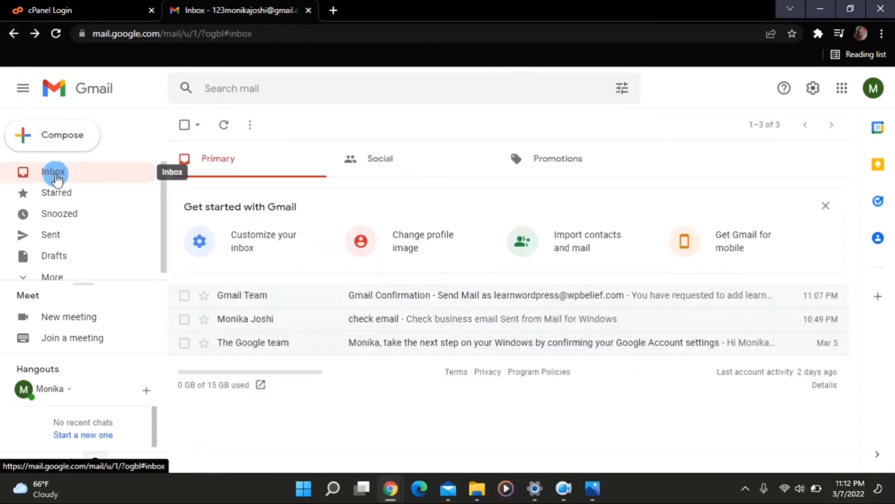
Step: Reply to the 'check email' message and review the sender list, leaving the Gmail address
click(276, 321)
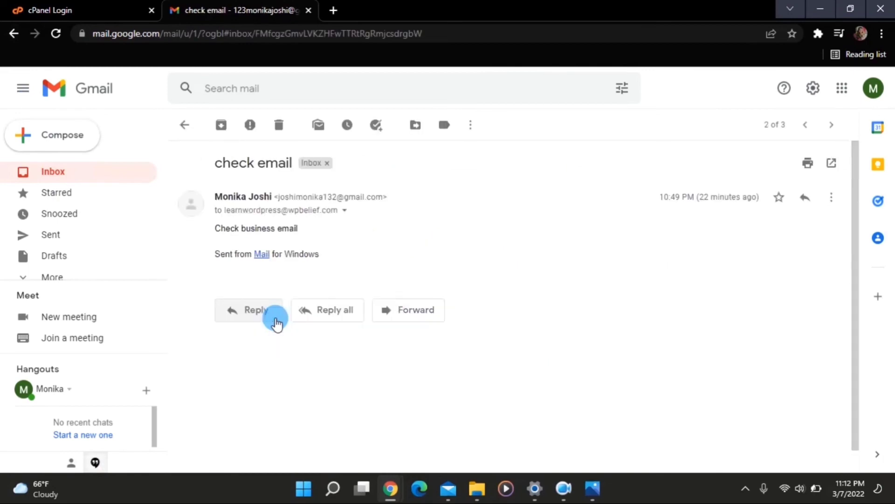
click(274, 312)
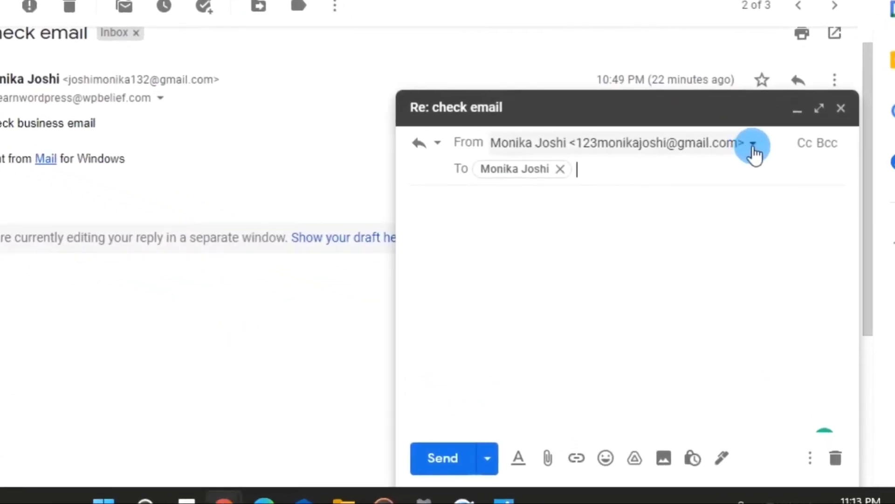
click(772, 244)
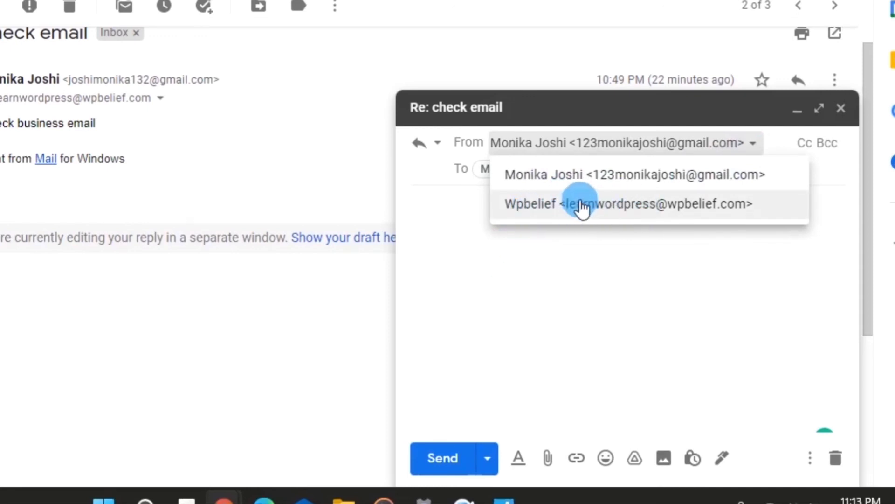
click(471, 215)
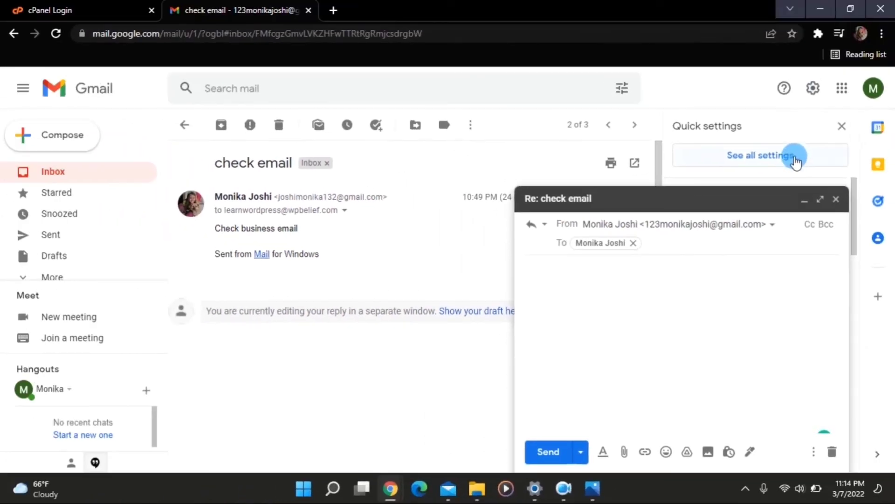
Step: Make the Wpbelief address the default in Accounts and Import, then restore the reply draft
click(789, 56)
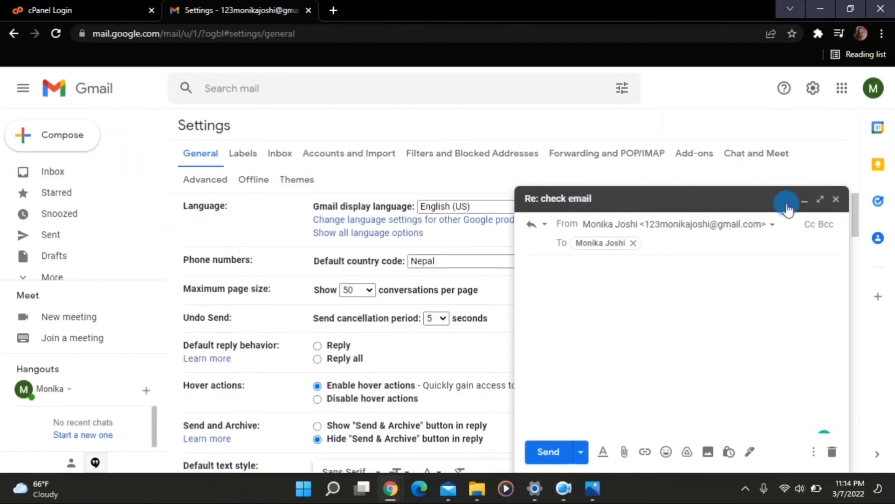
click(803, 204)
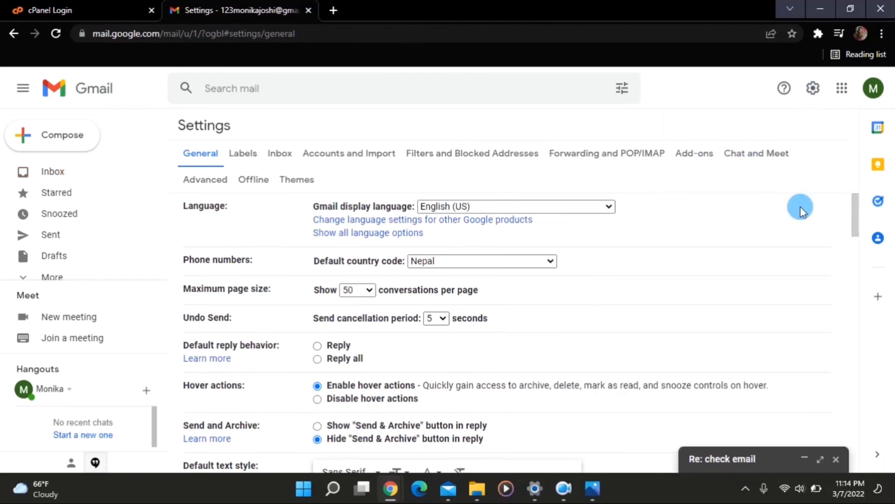
scroll(582, 355, down, 3)
scroll(582, 354, up, 3)
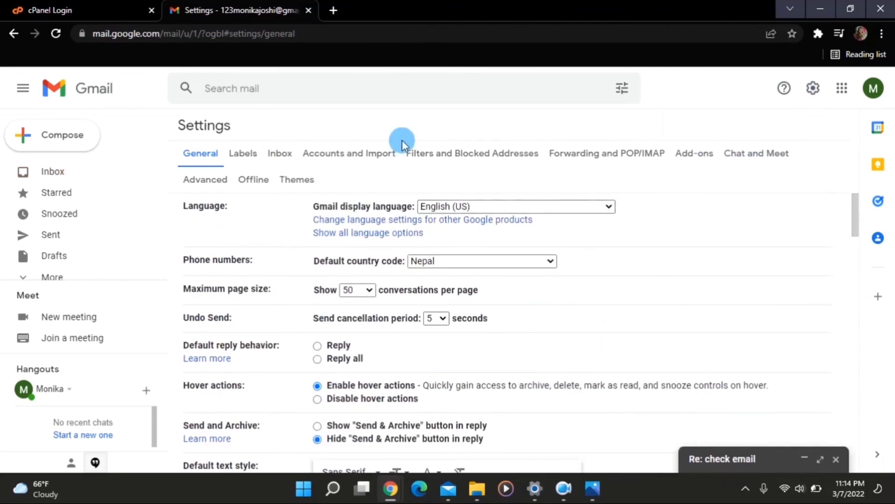
click(378, 159)
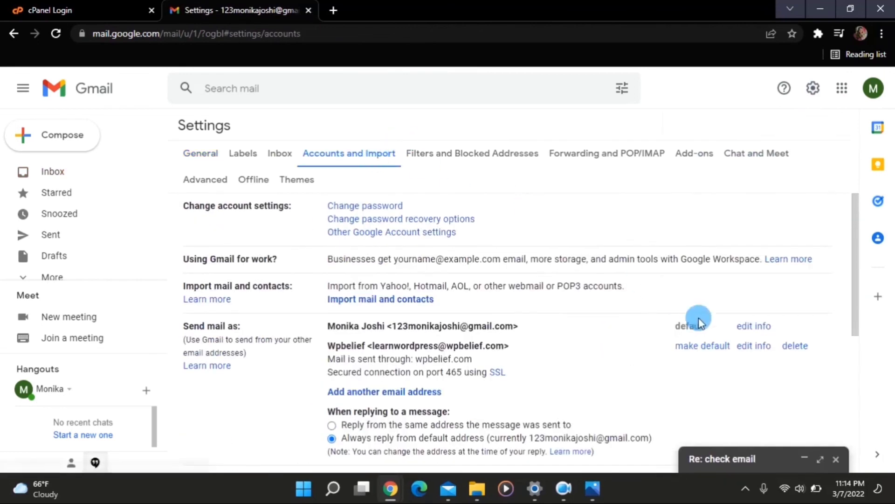
click(720, 350)
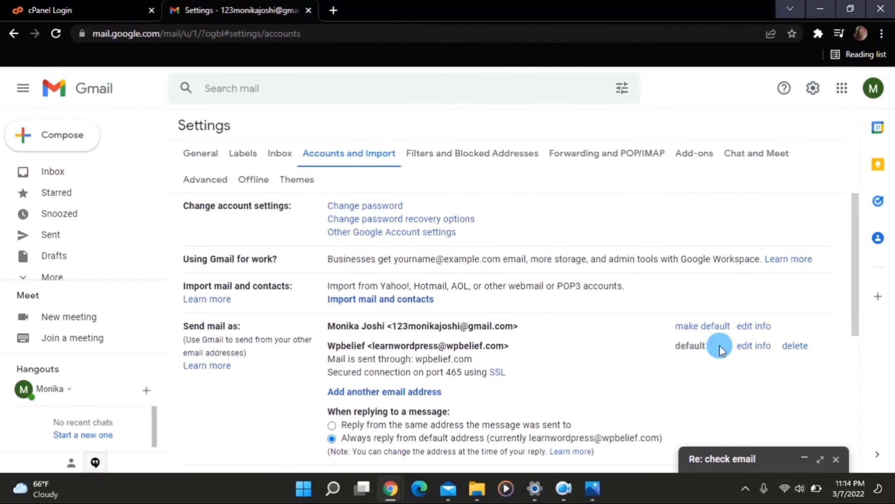
click(805, 461)
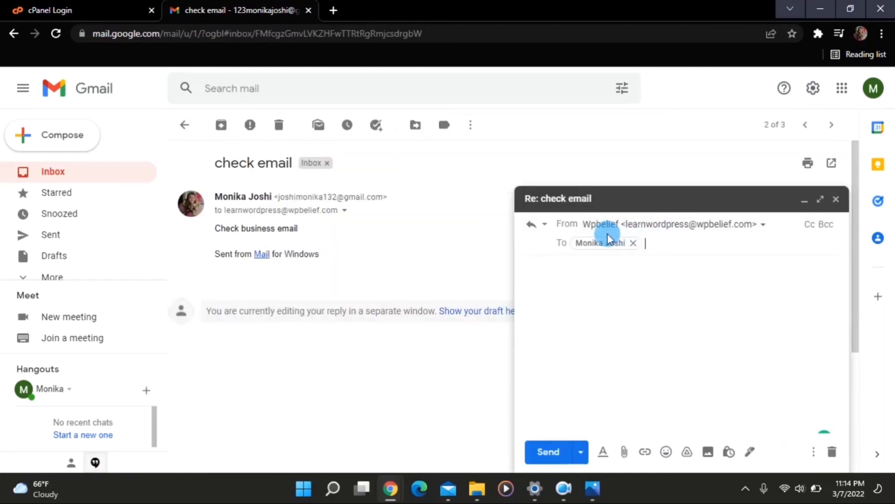